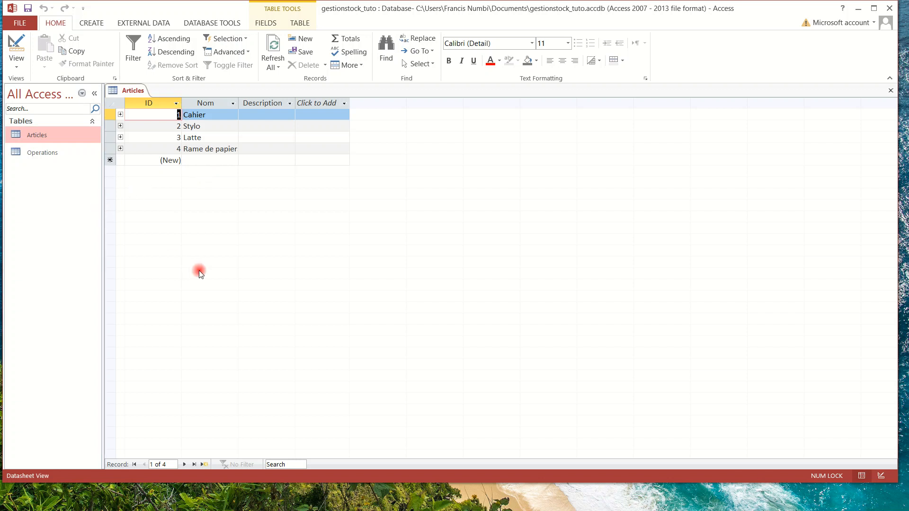
Step: Open the Operations table and close the Articles table
double_click(49, 152)
click(130, 88)
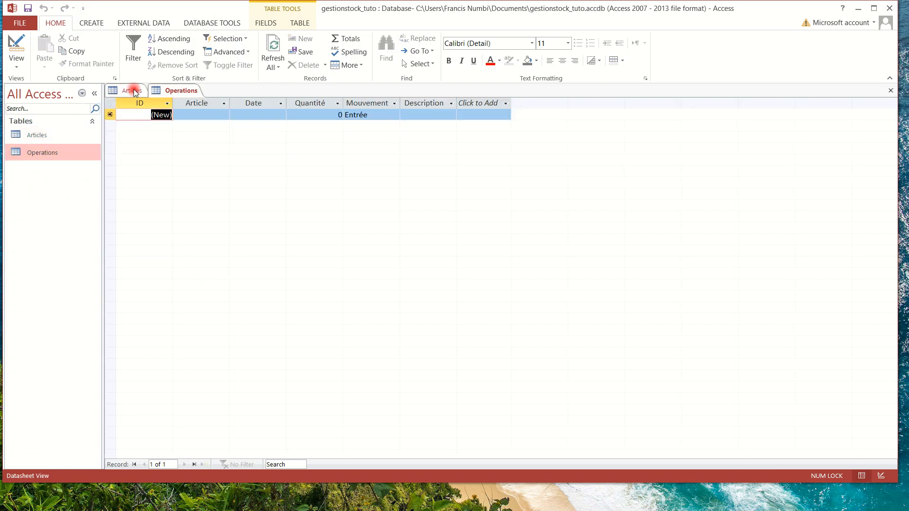
click(890, 91)
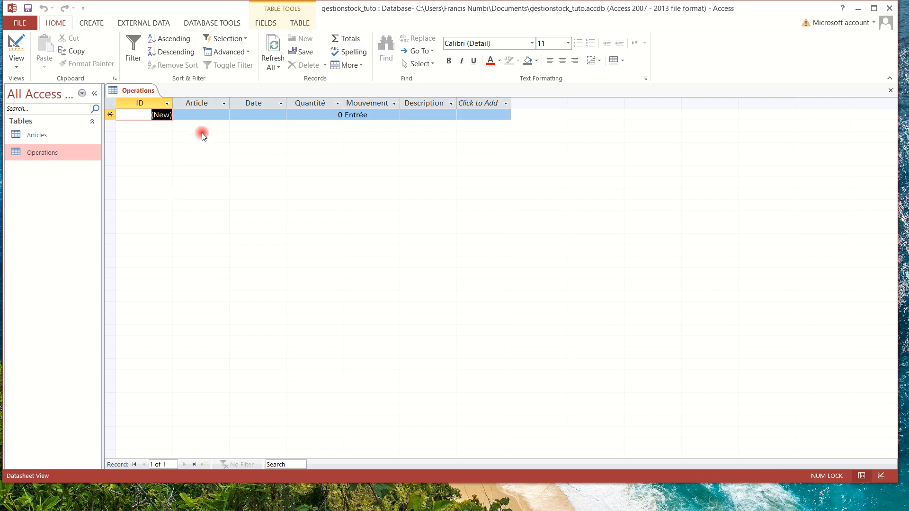
Step: Start the first Operations record with article Cahier, date 10/9/2023 and quantity 30
click(218, 115)
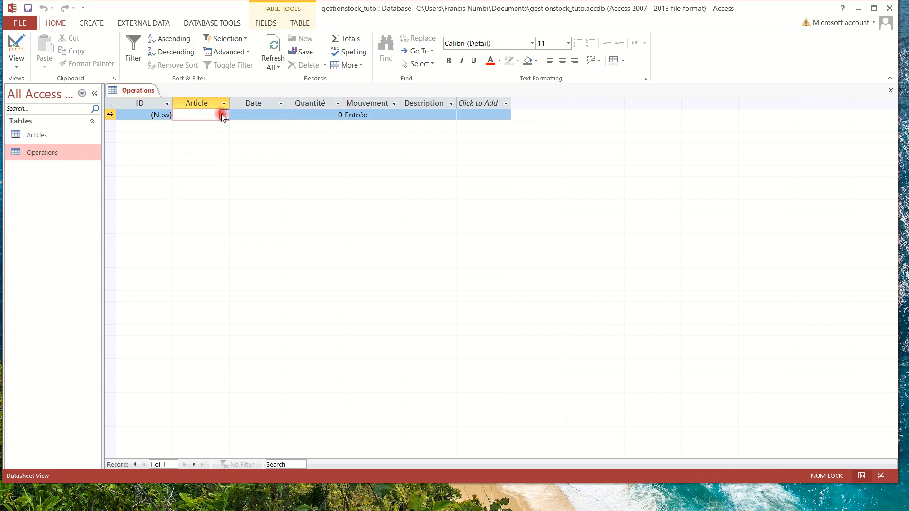
text(Cahier)
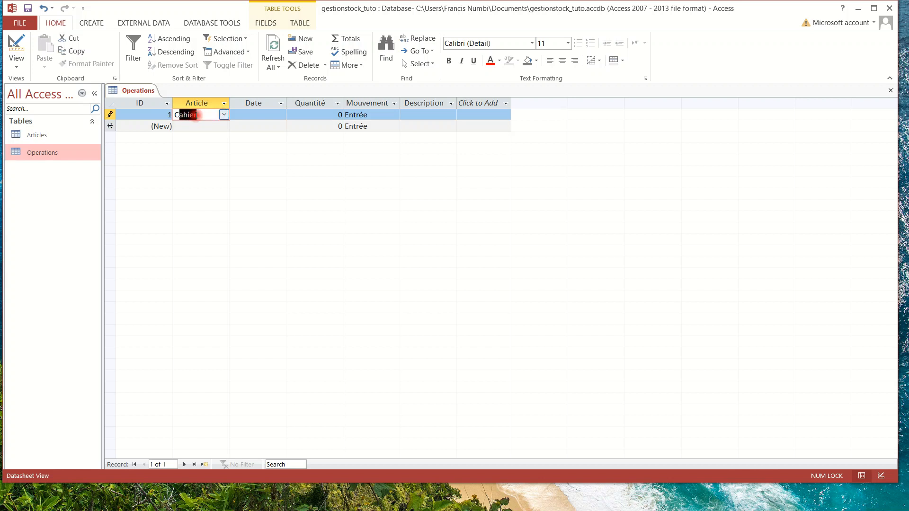
click(245, 115)
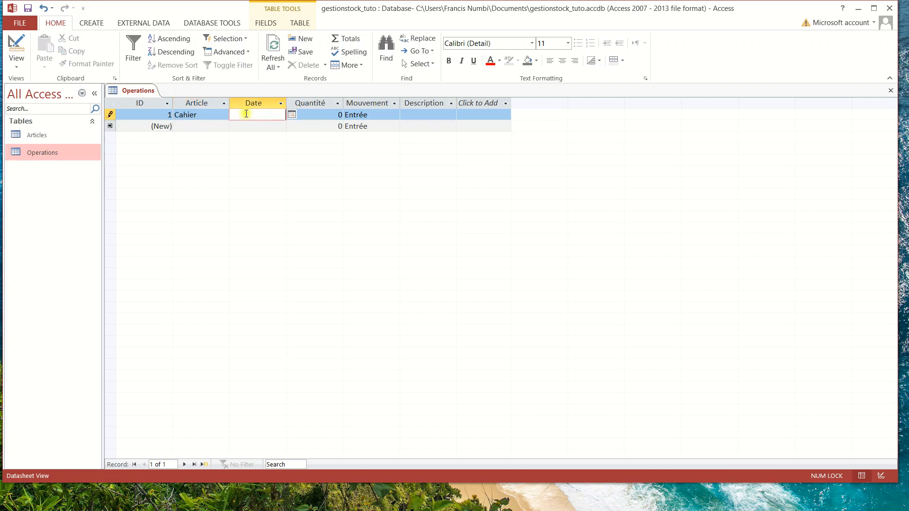
click(291, 115)
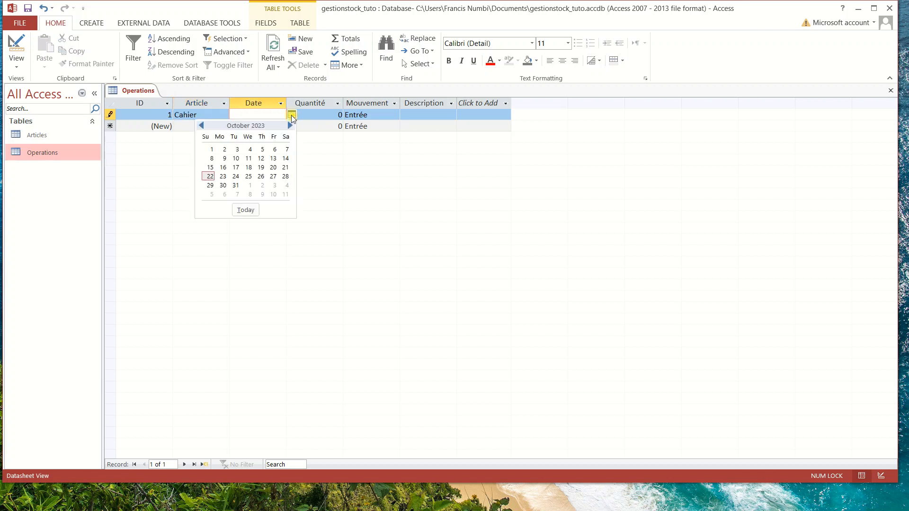
click(224, 159)
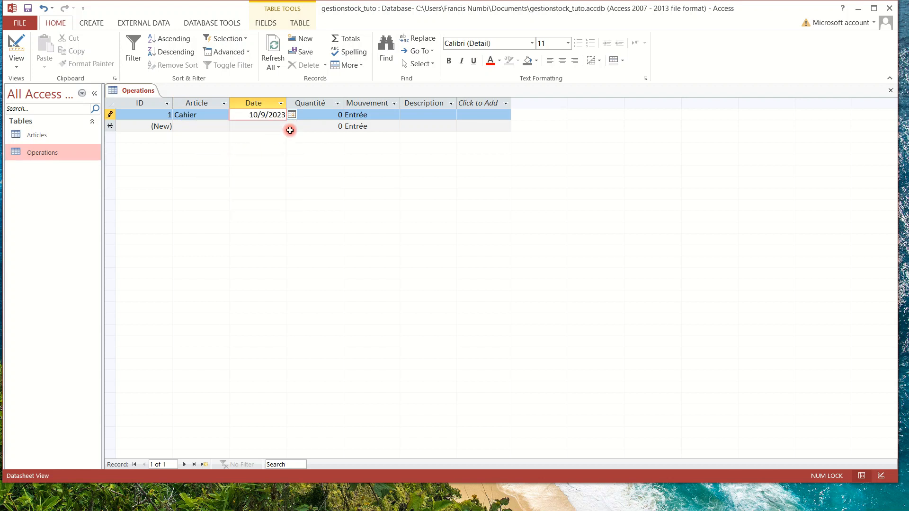
click(336, 115)
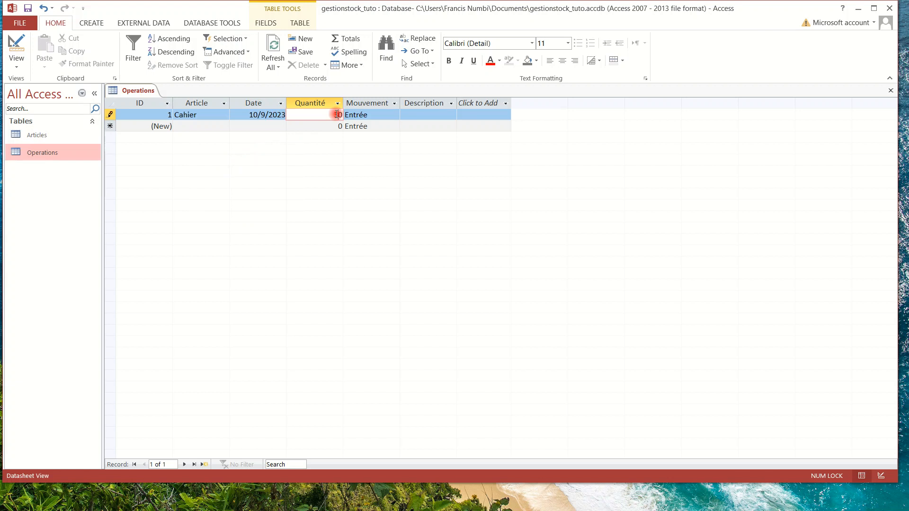
Step: Describe the 10/9/2023 Cahier record as "Achat des cahiers" and move on to a new record
click(377, 115)
click(426, 115)
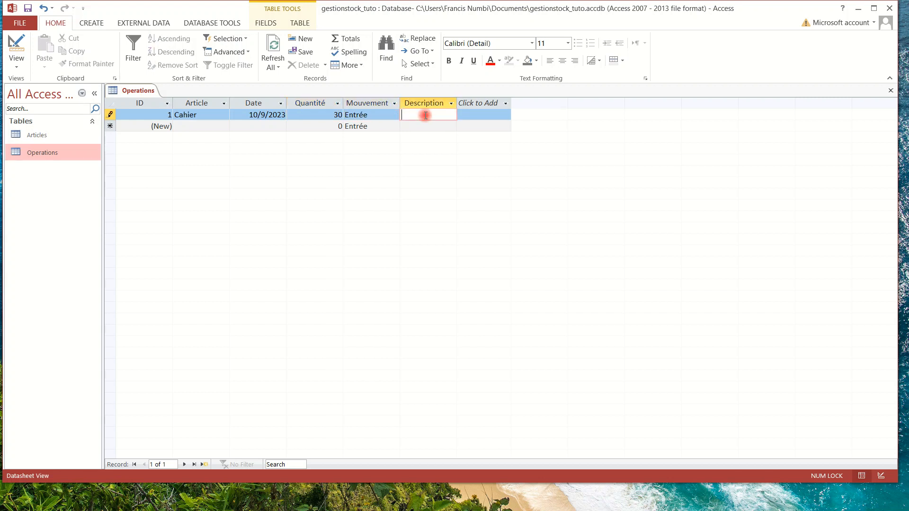
text(Achat des)
text( cahiers)
key(Tab)
key(Tab)
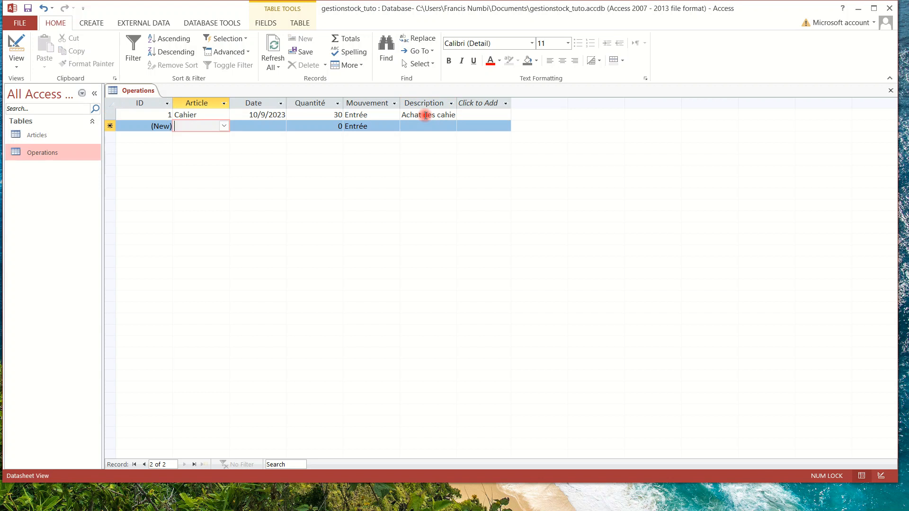
Step: Start a second Operations record with article Cahier, date 10/11/2023 and quantity 10
click(225, 126)
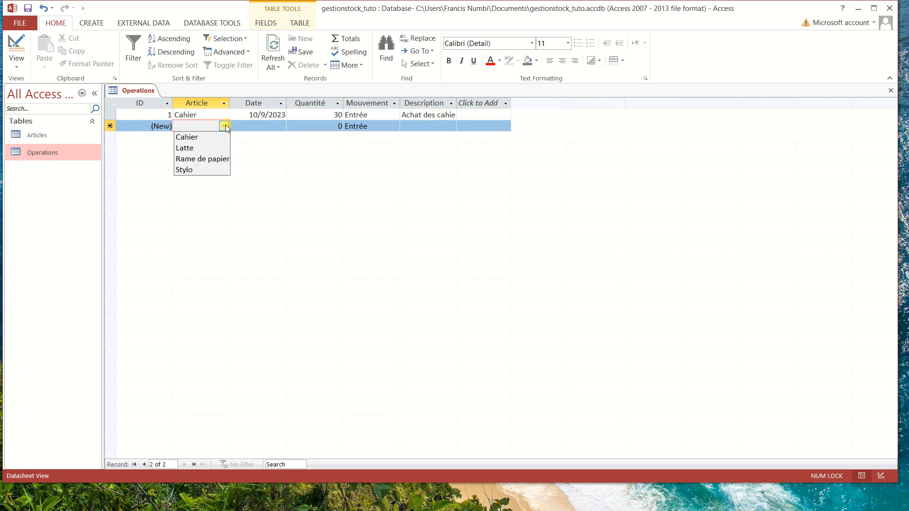
click(191, 136)
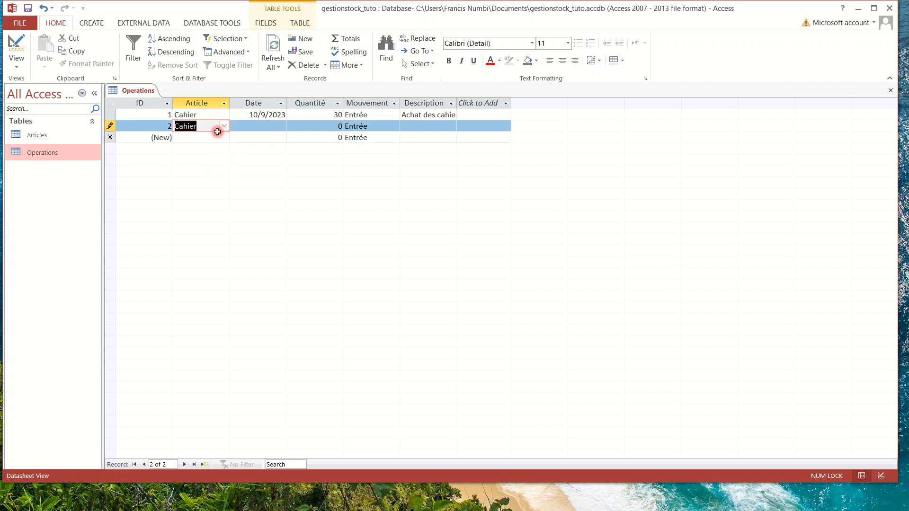
click(254, 126)
click(292, 126)
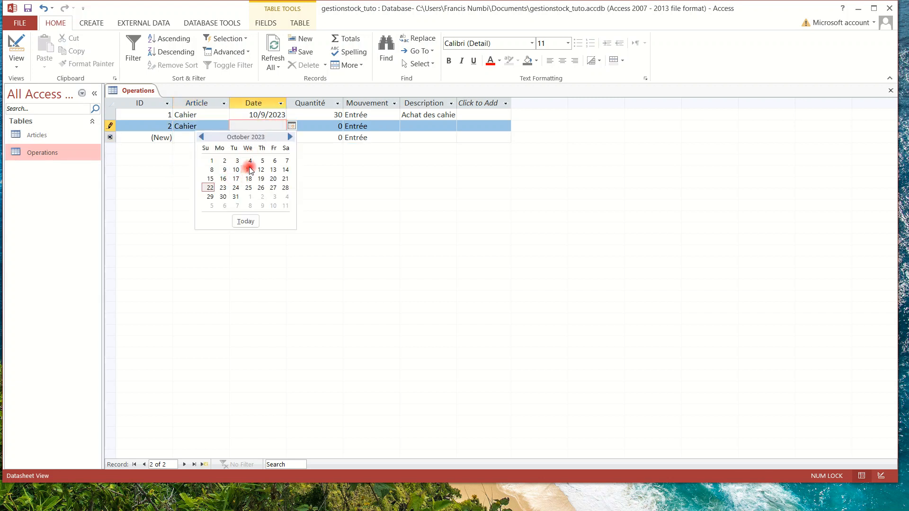
click(250, 170)
click(315, 128)
click(330, 126)
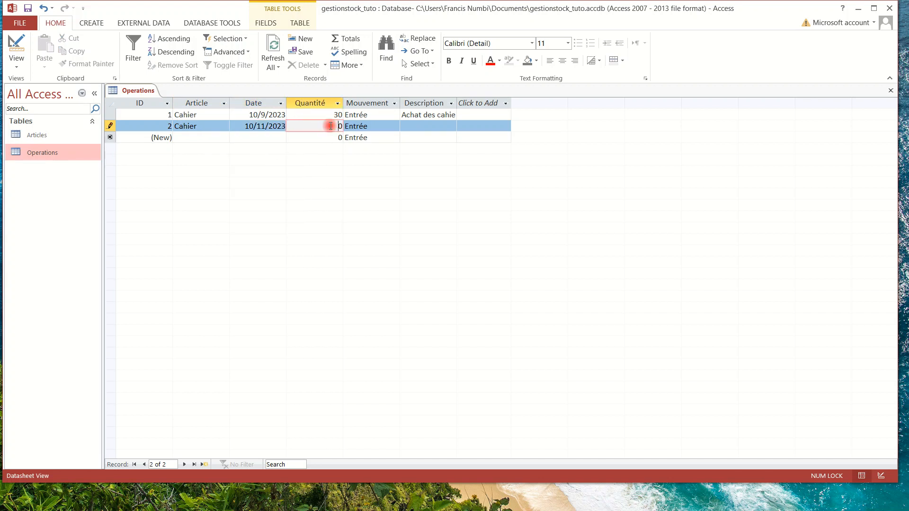
Step: Enter "Achat des cahiers" as the description of the second Cahier record and commit the record
click(418, 124)
text(Ach)
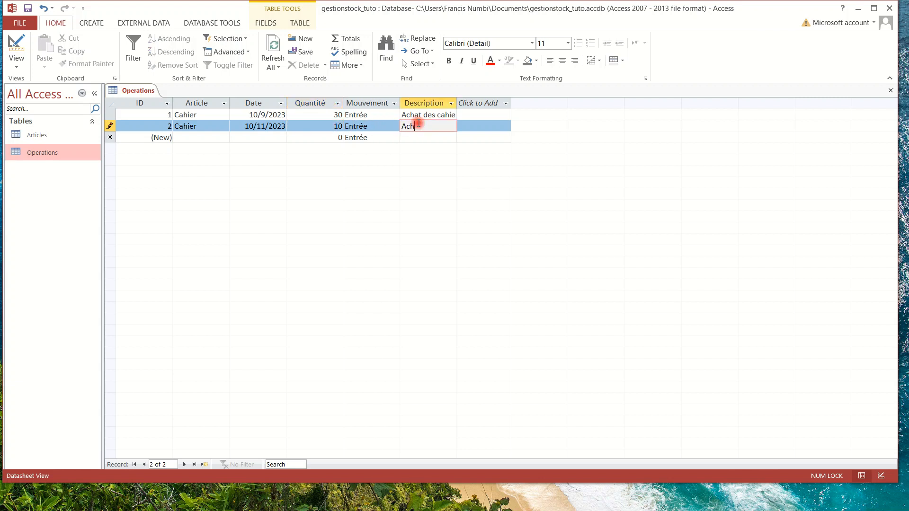
text(at des cahiers)
key(Return)
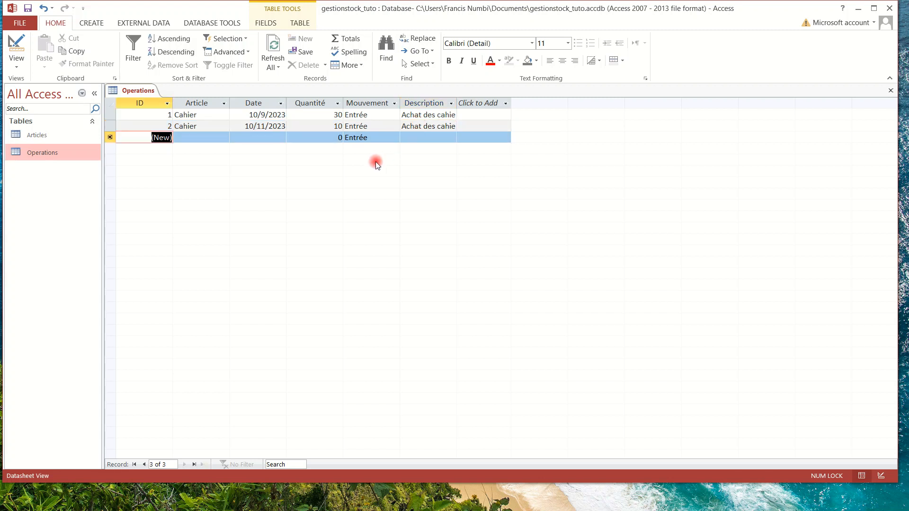
Step: Start a third Operations record with article Rame de papier, date 10/11/2023 and quantity 5
click(209, 139)
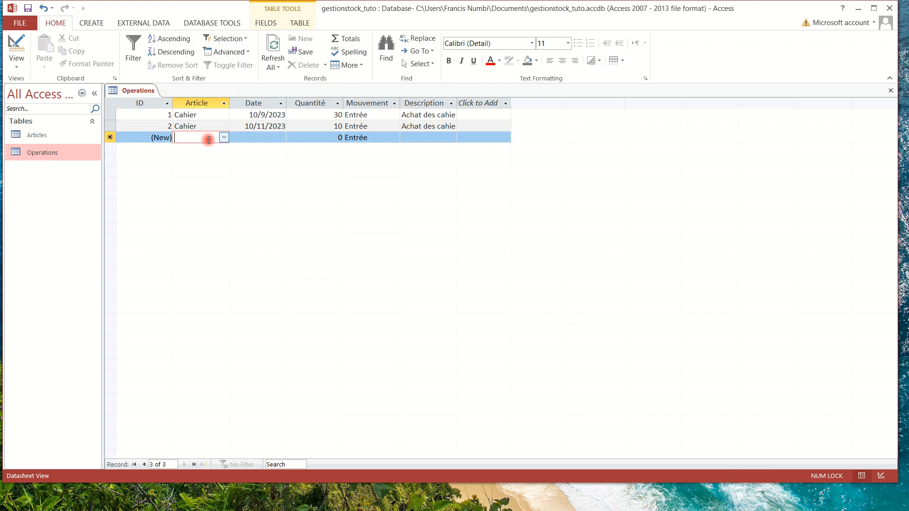
click(224, 137)
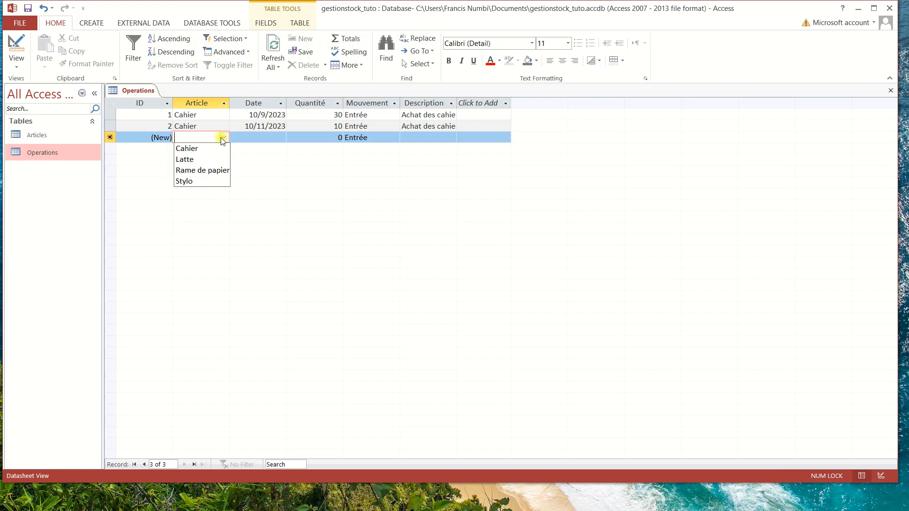
click(204, 170)
click(270, 137)
click(292, 137)
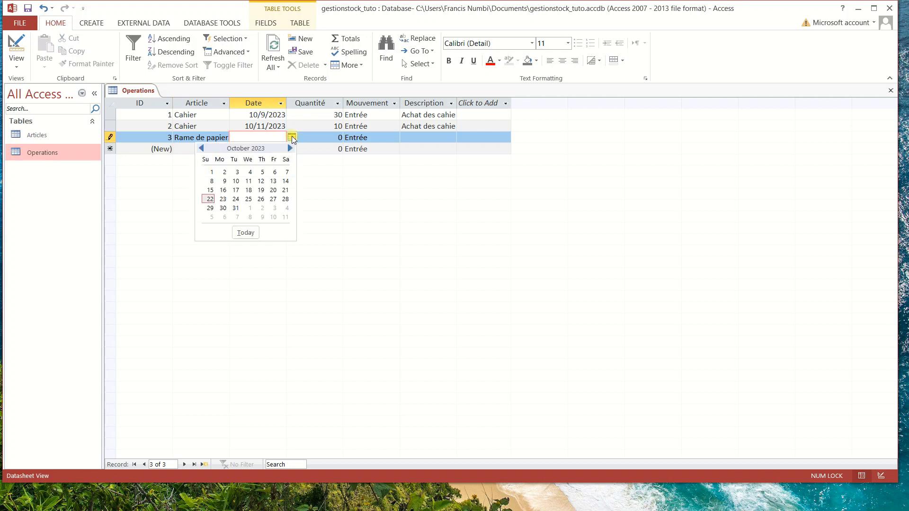
click(250, 180)
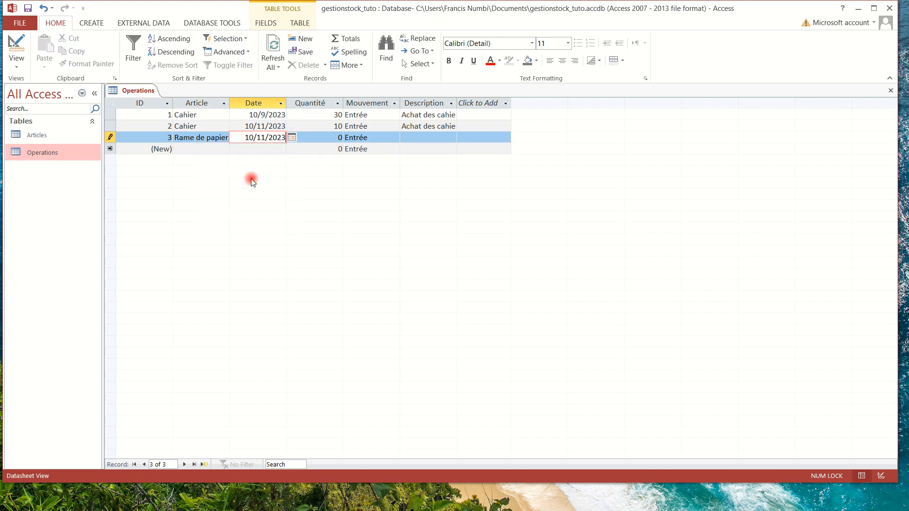
click(330, 137)
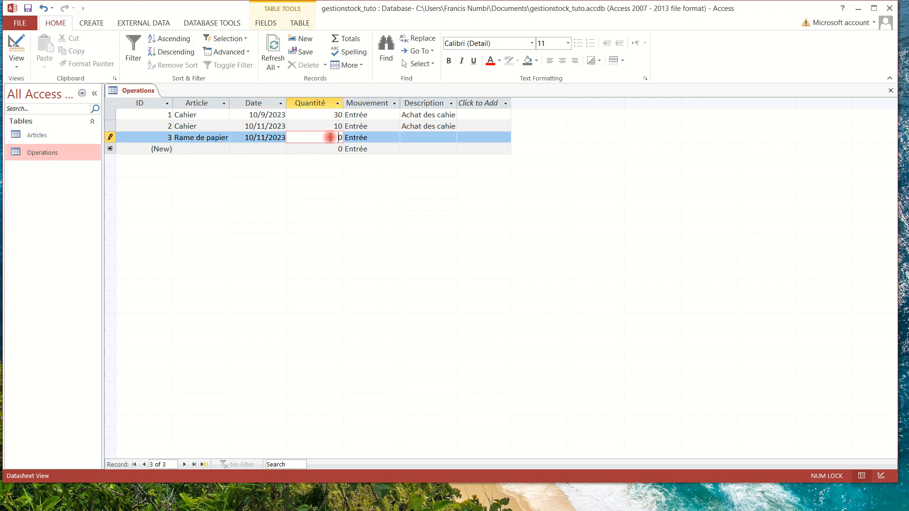
key(Delete)
Step: Enter "Achat de rames de papiers" as the description of the Rame de papier record
click(429, 136)
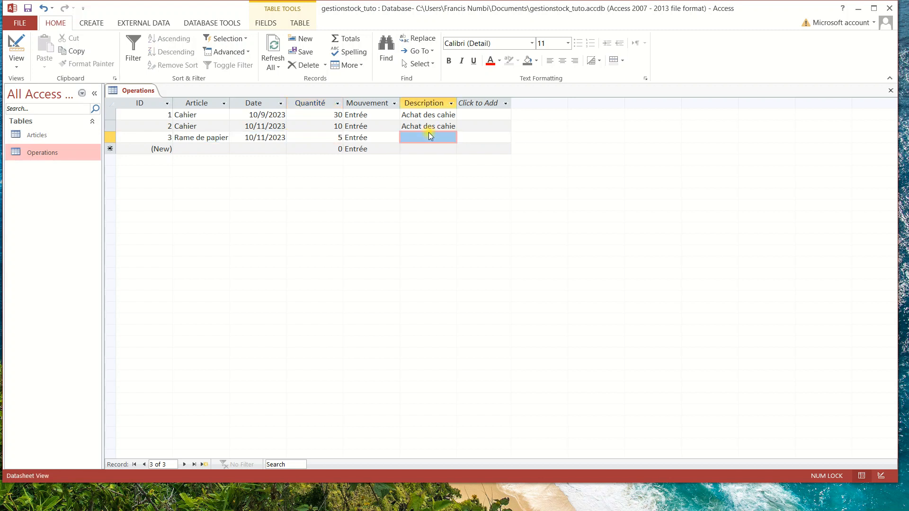
click(424, 138)
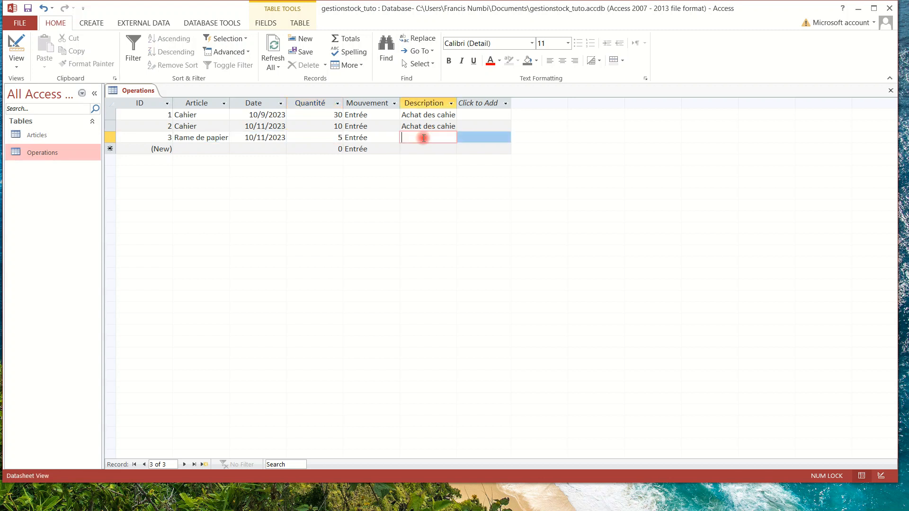
text(Achat)
text( de ram)
text(e )
text(de pa)
text(piers)
key(Tab)
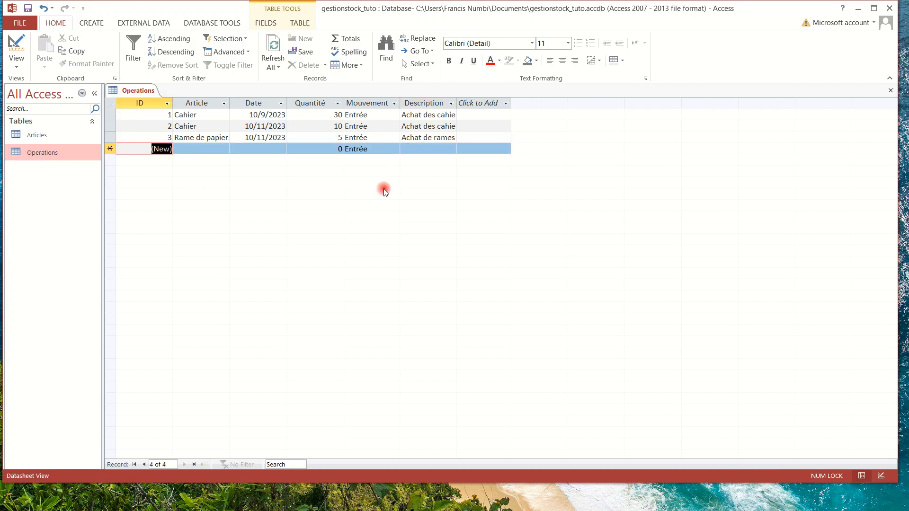
Step: Save and close the Operations table
click(28, 9)
click(890, 90)
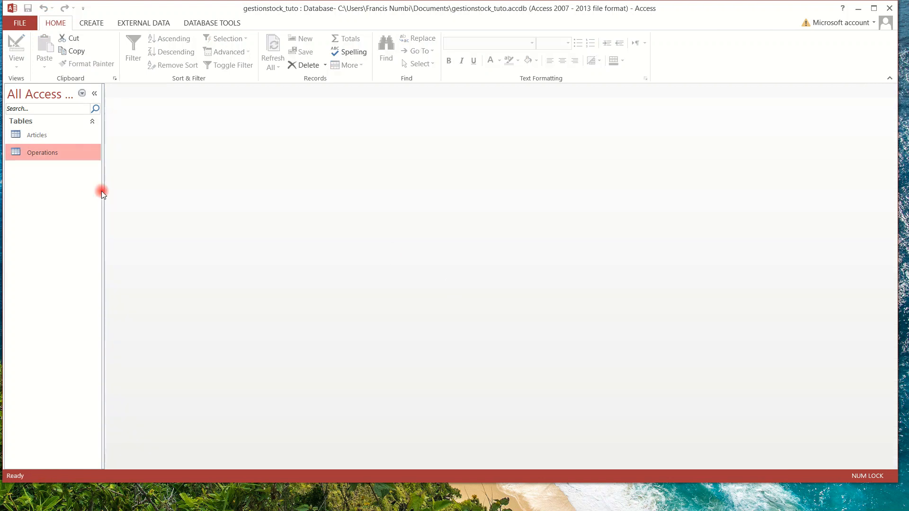
Step: Open the Articles table and expand the related operations of Cahier and Rame de papier
double_click(37, 132)
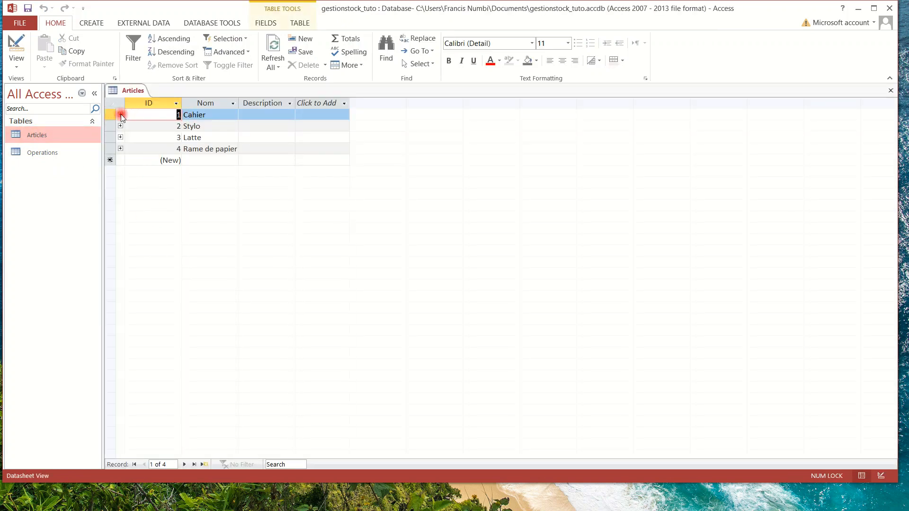
click(120, 115)
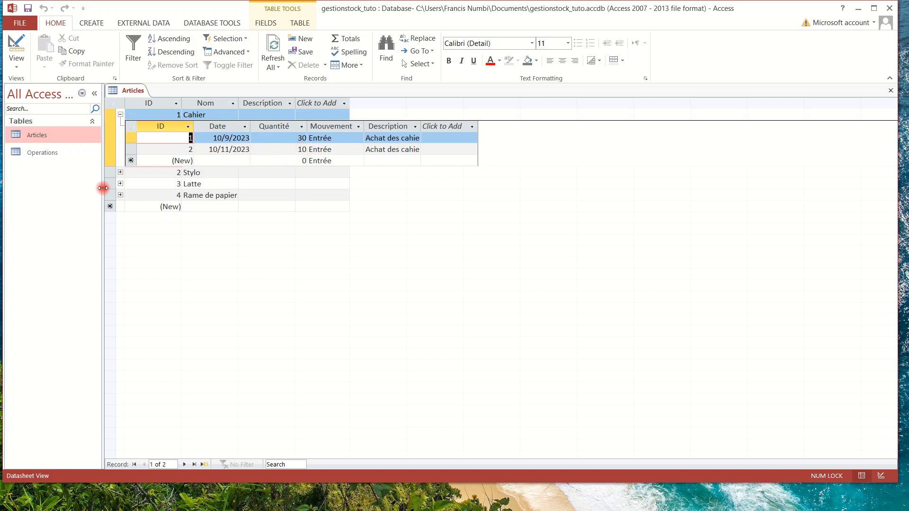
click(121, 196)
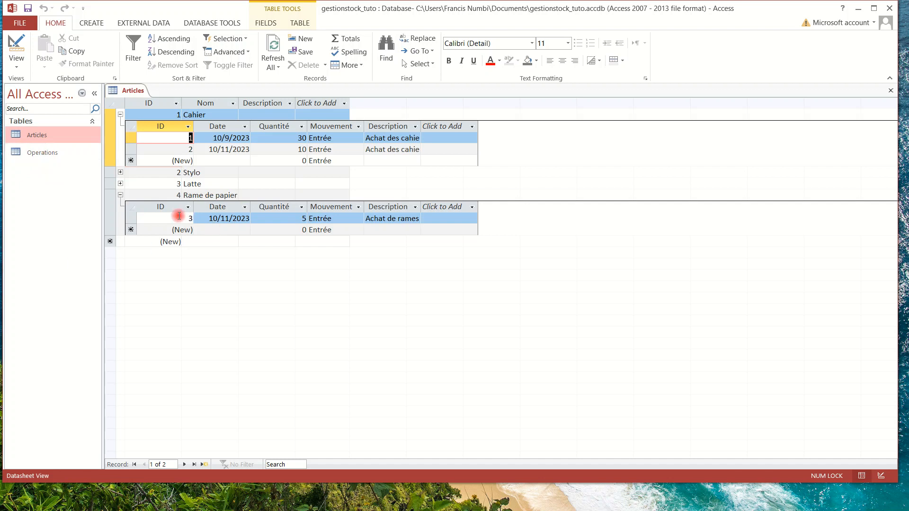
Step: Add an operation under Rame de papier dated 10/12/2023 with quantity 2 and movement Sortie
click(232, 229)
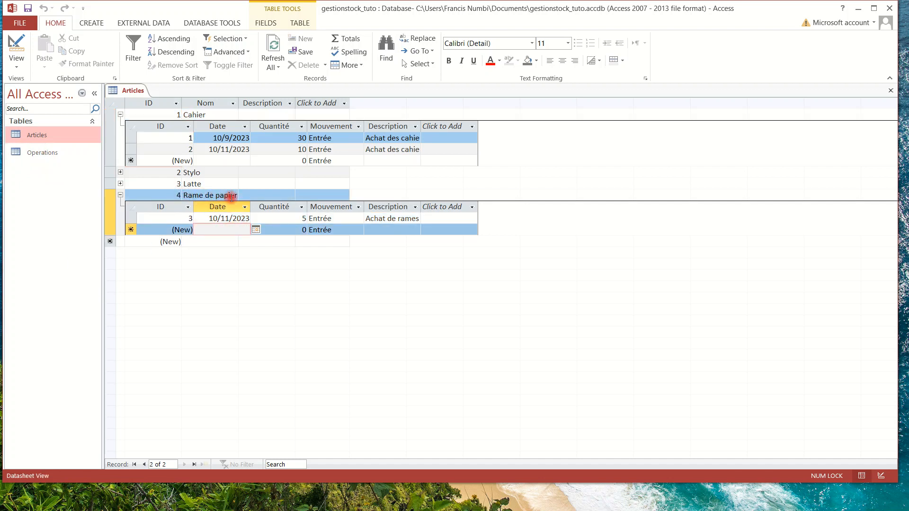
click(256, 231)
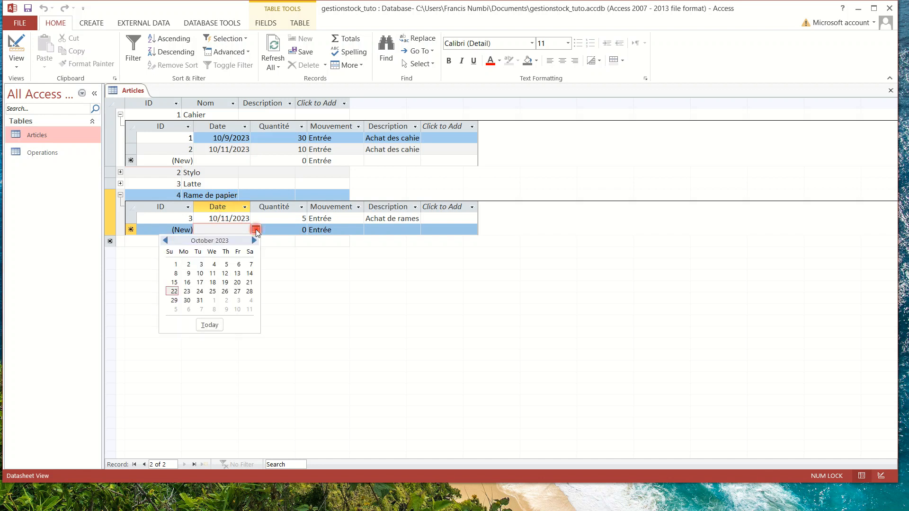
click(226, 274)
click(301, 227)
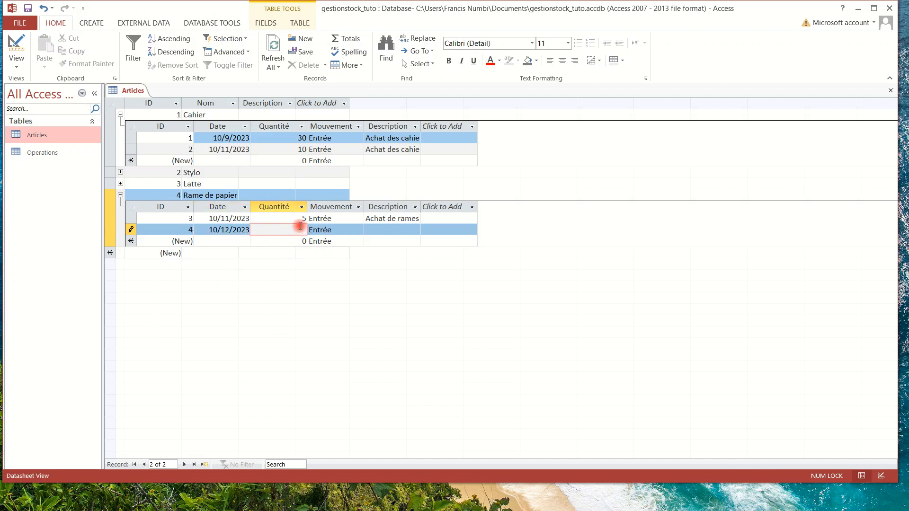
click(341, 230)
click(359, 231)
click(337, 251)
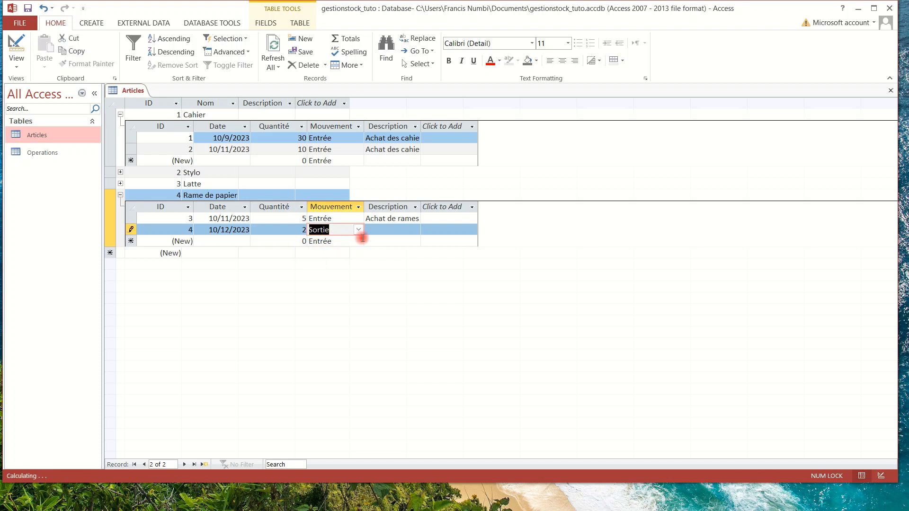
Step: Enter "Distribuées au secrétariat" as the description of the Rame de papier Sortie operation
click(380, 229)
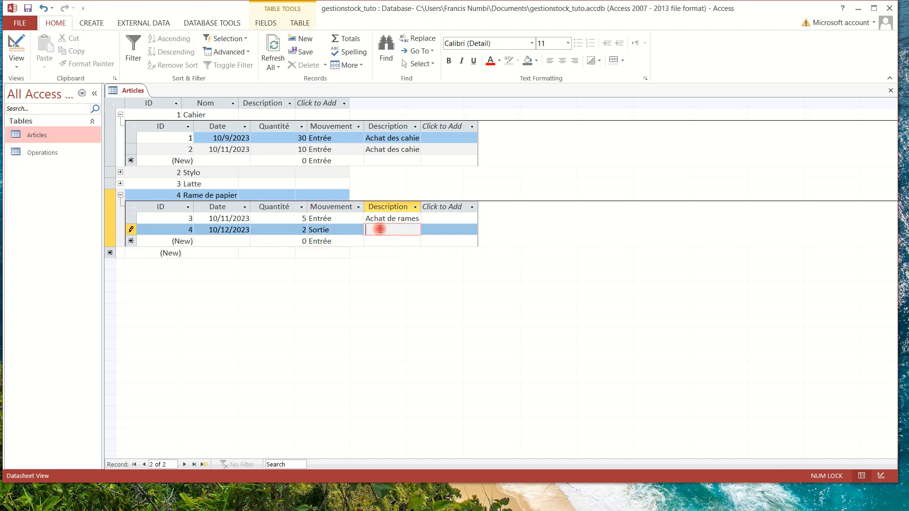
text(Disti)
text(r)
text(ibu)
text(ée)
text(s)
text( au secre)
text(ta)
text(ri)
text(at)
click(399, 229)
key(BackSpace)
text(é)
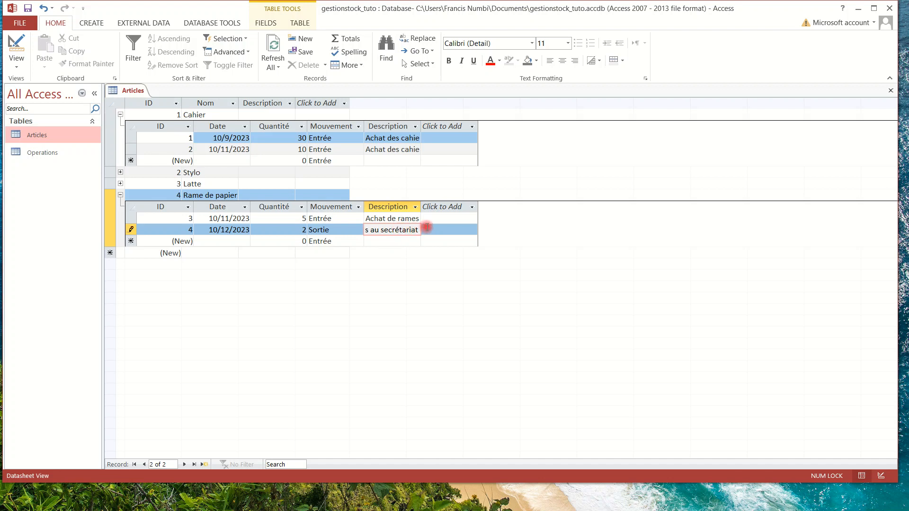
click(433, 229)
click(398, 229)
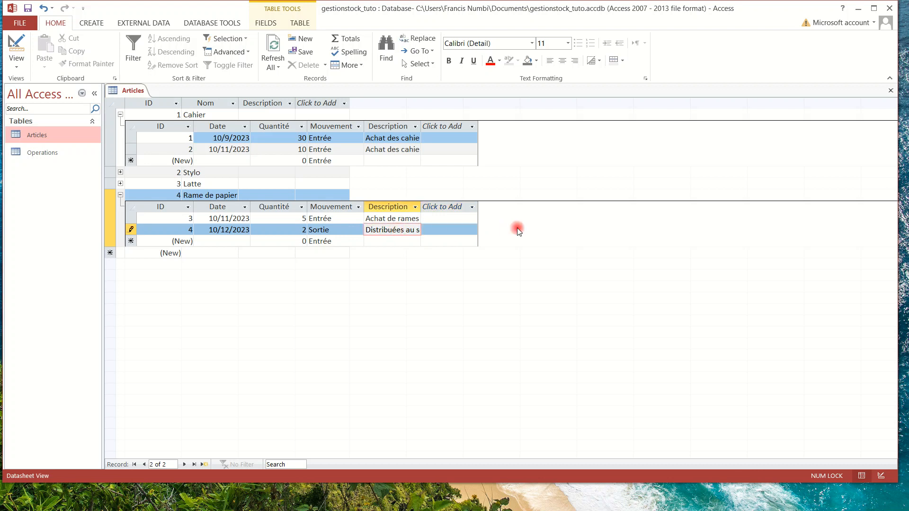
Step: Save and close the Articles table, and check the recorded operations in the Operations table before closing it
click(30, 10)
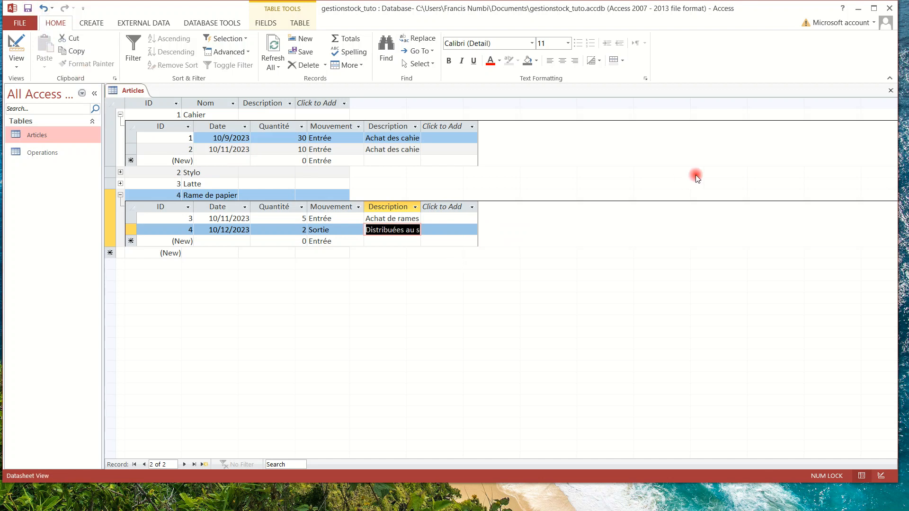
click(890, 91)
double_click(40, 150)
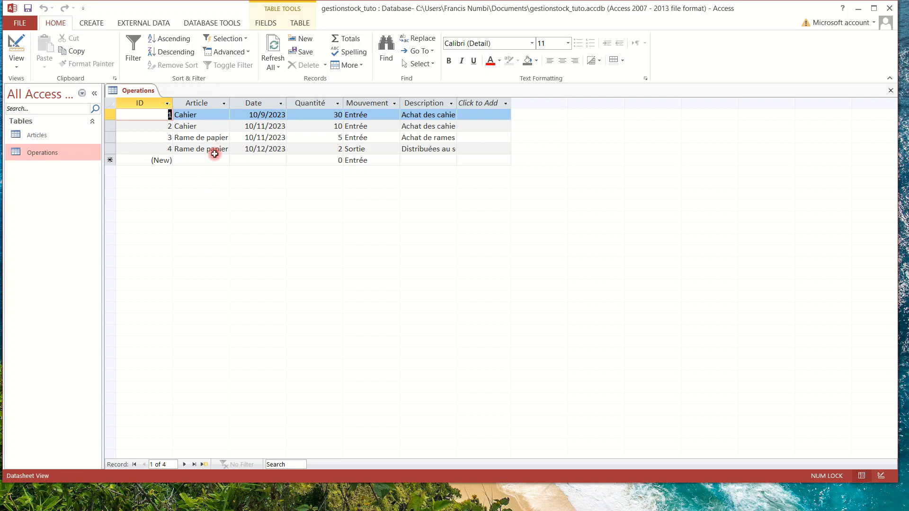
click(890, 91)
Step: Reopen the Articles table and add an operation under Latte dated 10/13/2023 with quantity 10
click(55, 135)
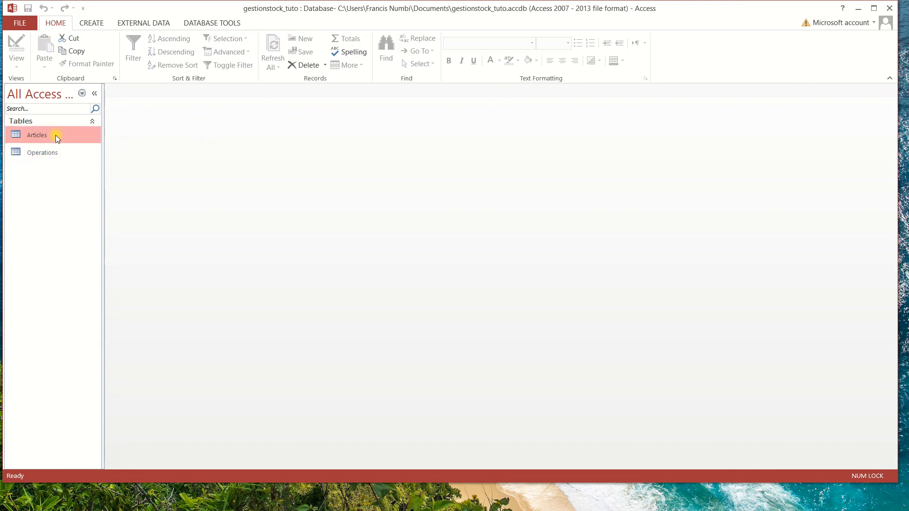
double_click(56, 135)
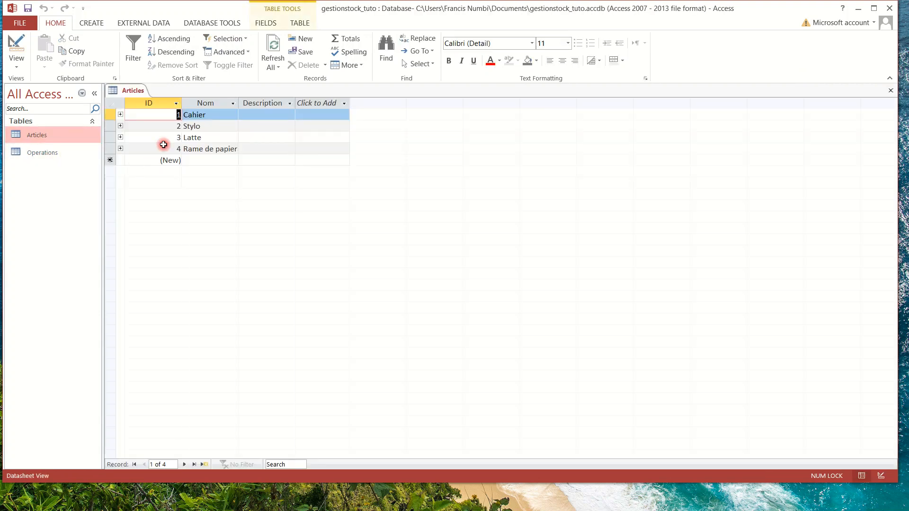
click(120, 137)
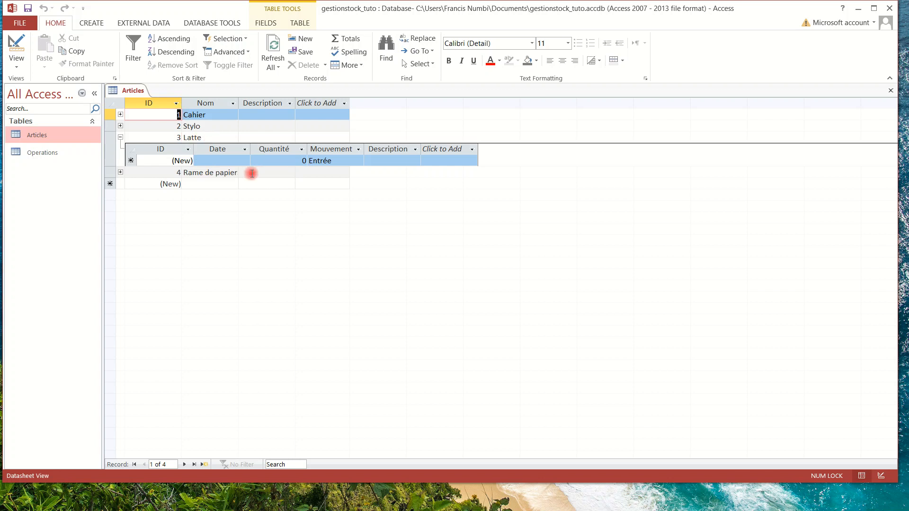
click(232, 161)
click(255, 161)
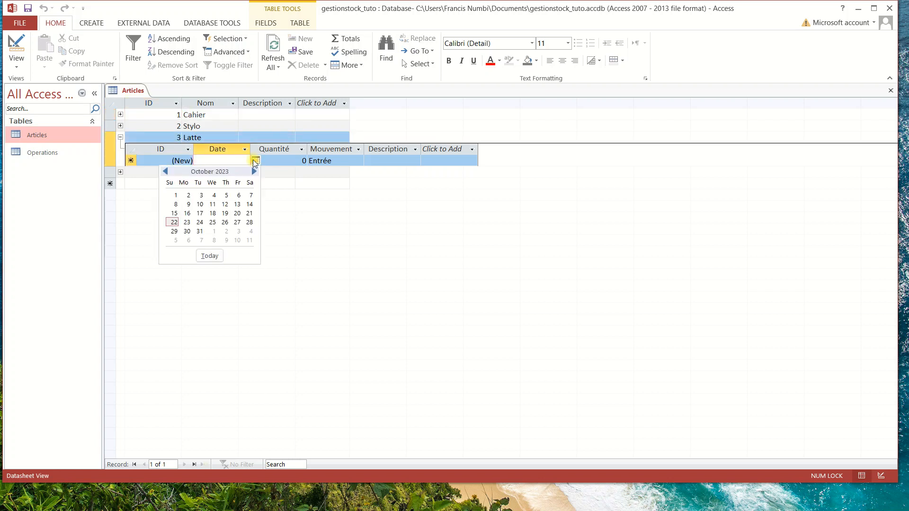
click(237, 204)
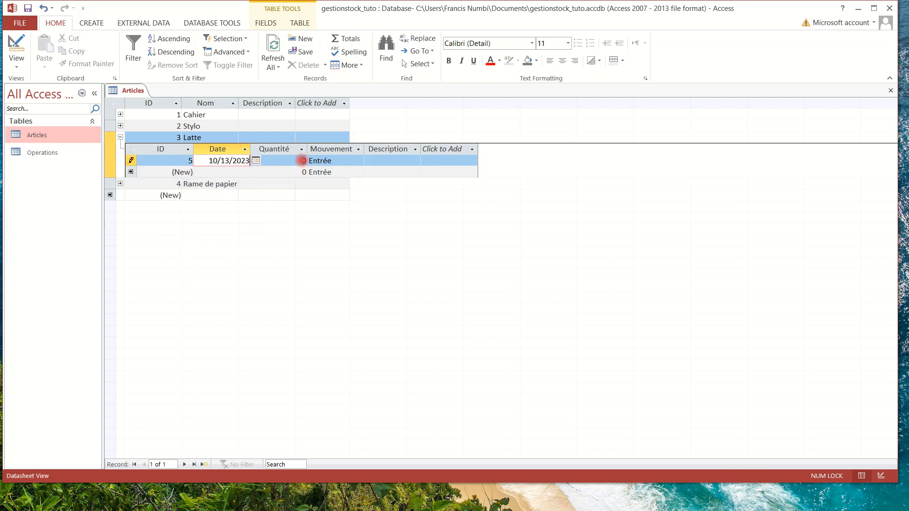
click(298, 161)
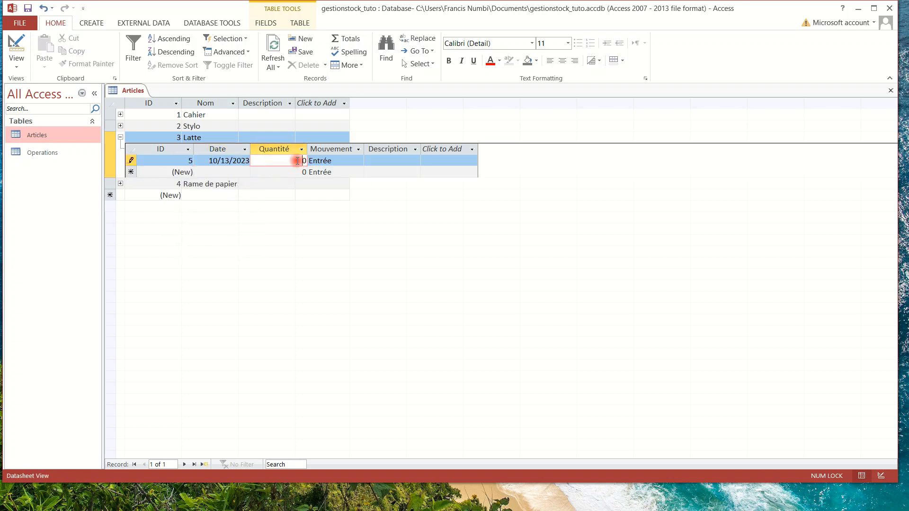
text(1)
Step: Enter "achat de lattes" as the description of the Latte operation, and save and close the Articles table
click(384, 160)
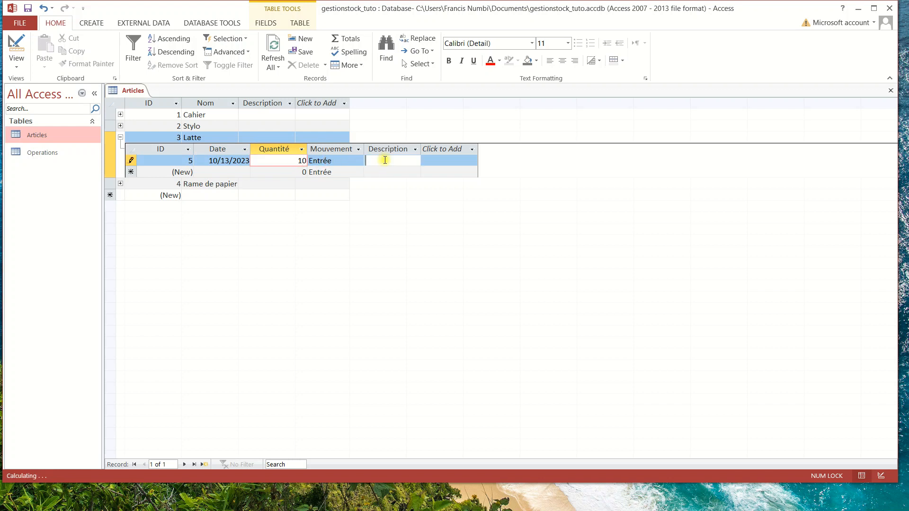
text(a)
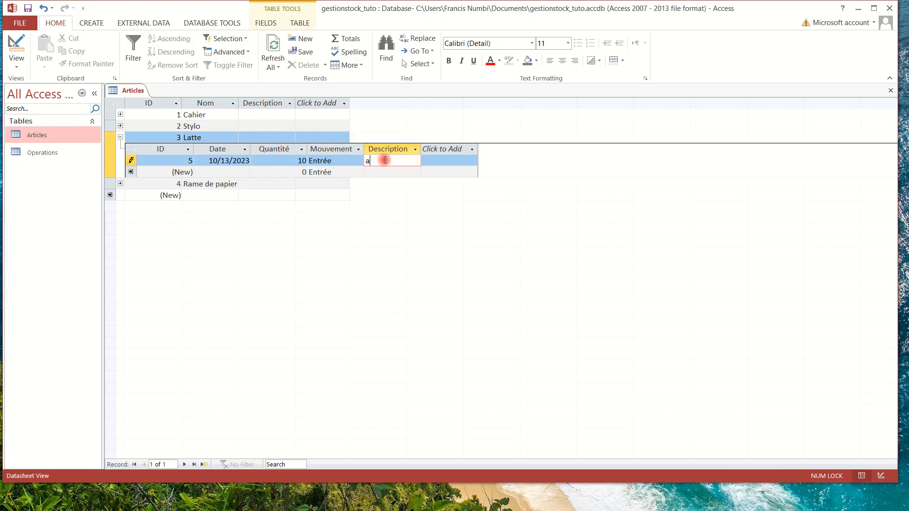
text(chat de lattes)
key(Return)
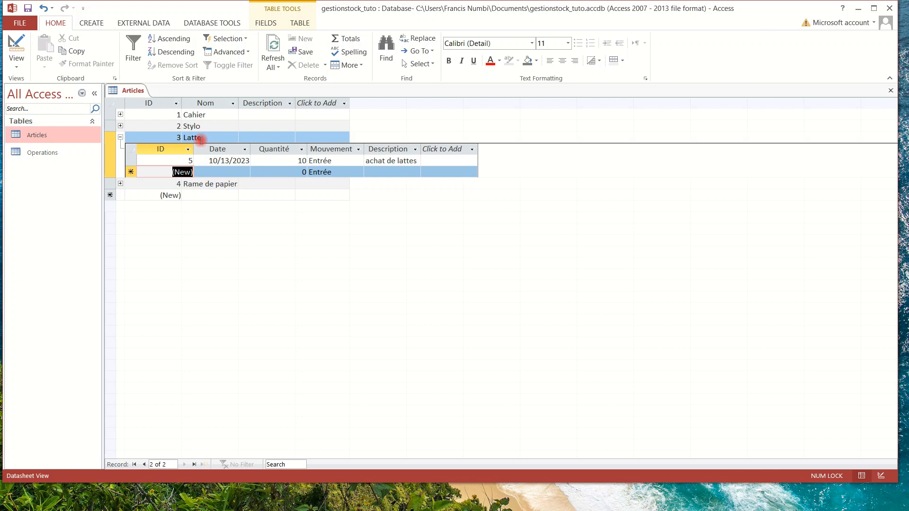
click(28, 9)
click(888, 94)
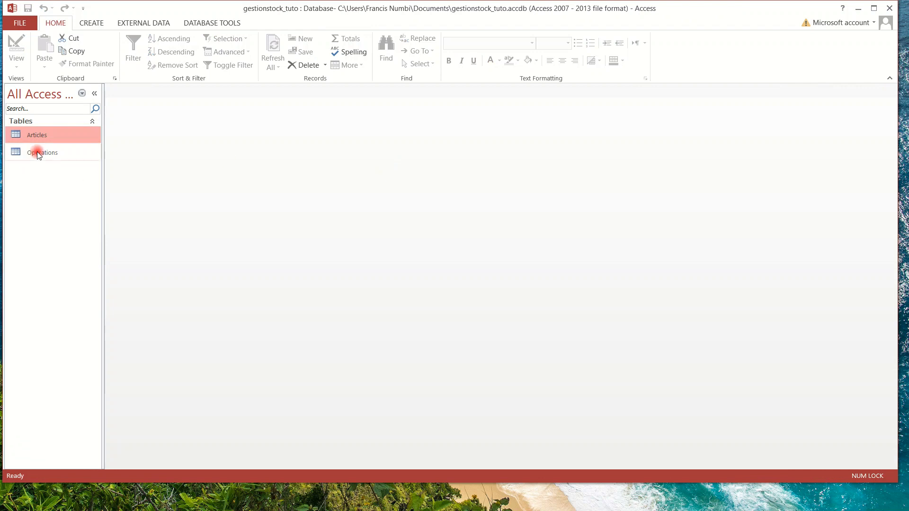
Step: Open the Operations table to review all recorded stock movements, and close it
click(38, 152)
double_click(38, 152)
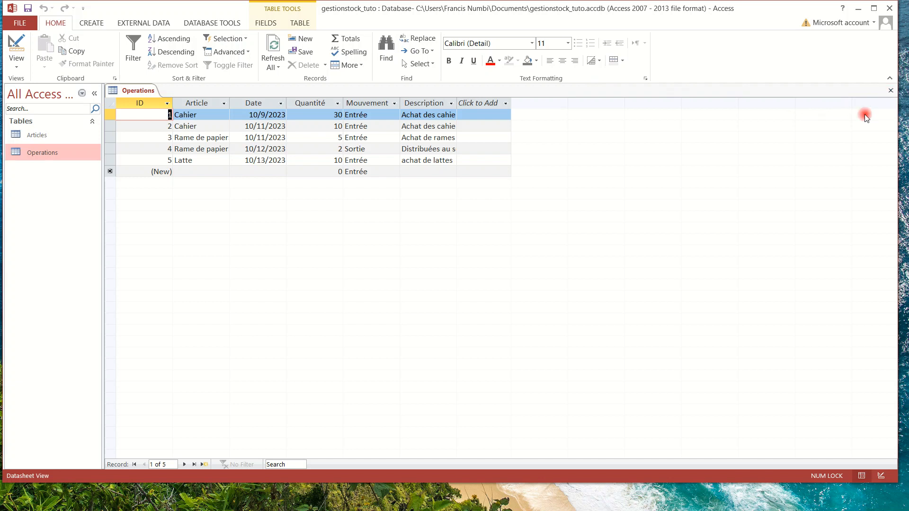
click(891, 90)
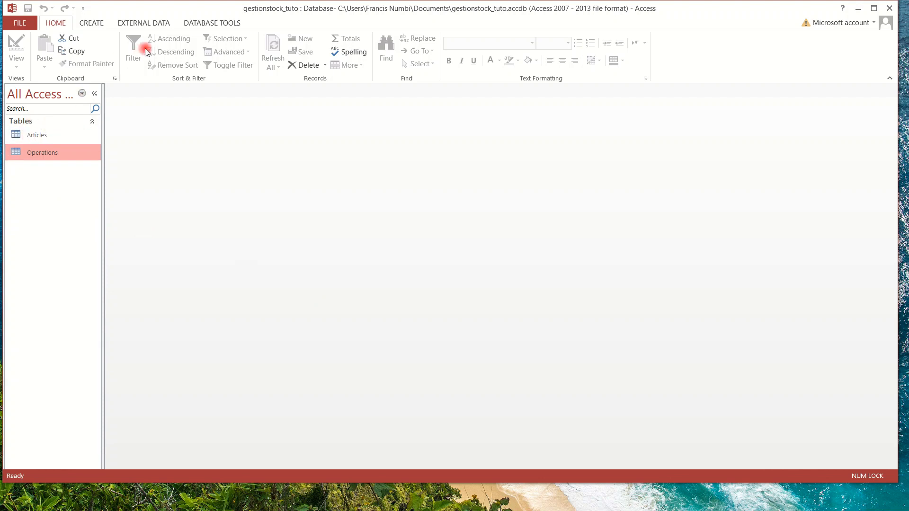
click(203, 23)
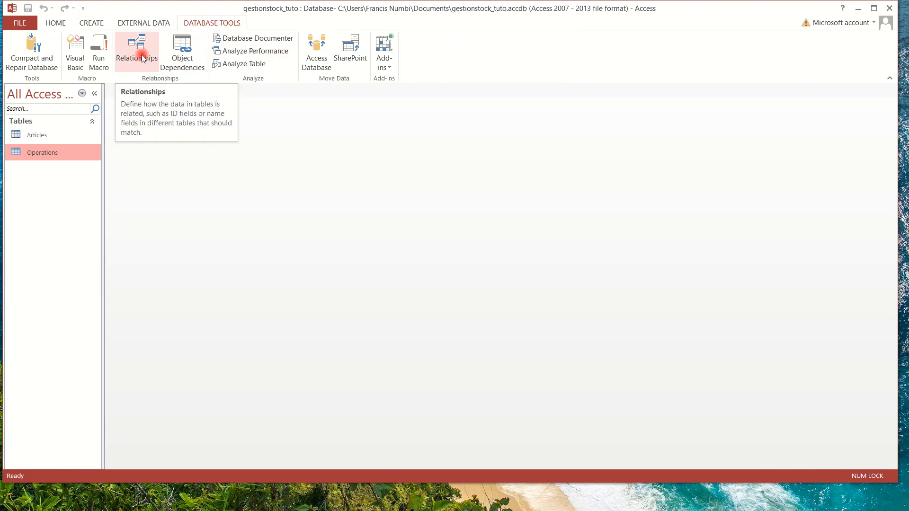
double_click(38, 135)
click(255, 127)
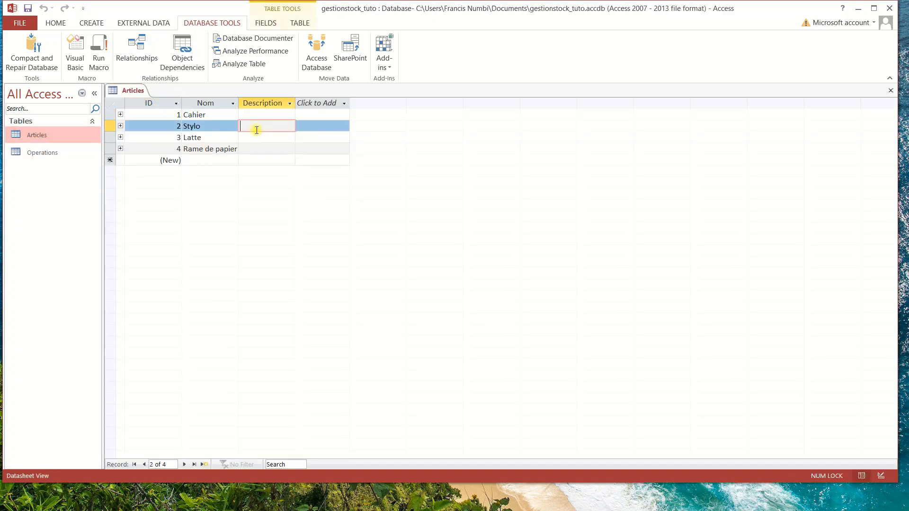
click(58, 24)
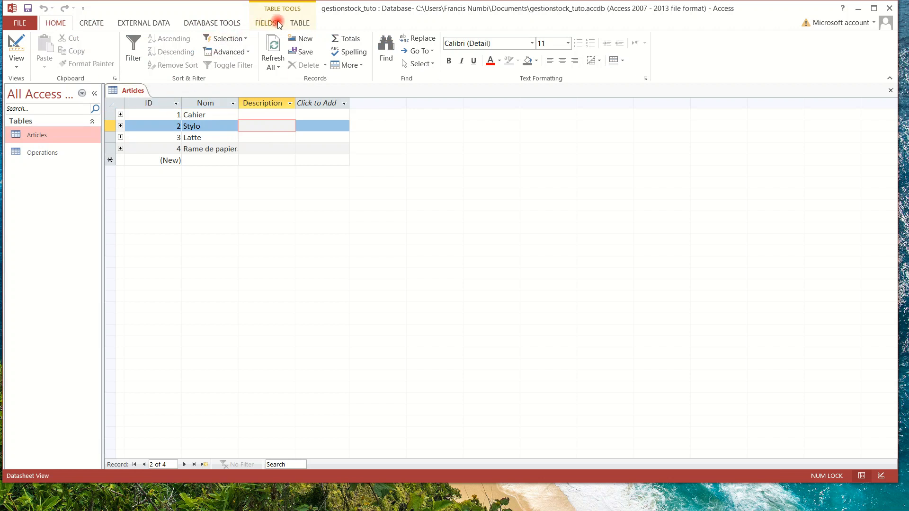
click(299, 24)
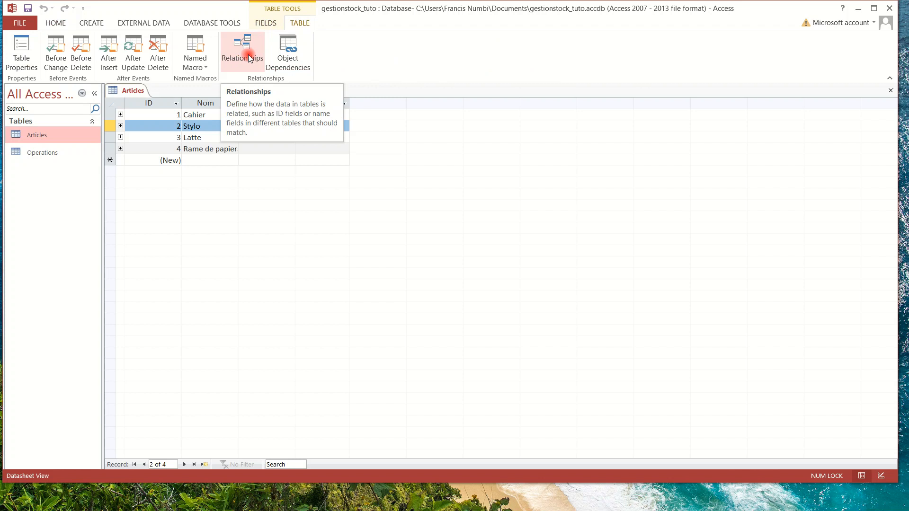
Step: Close the Articles table and open the database's Relationships diagram without adding any tables
click(212, 24)
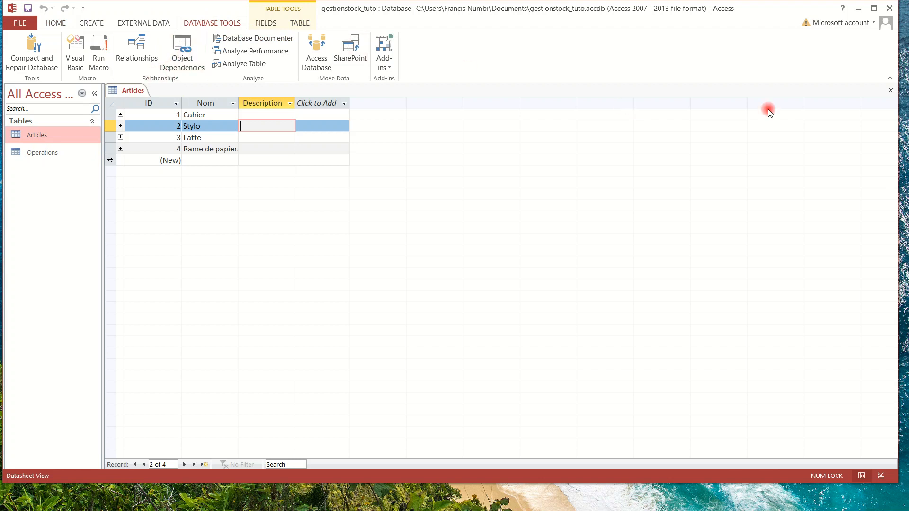
click(891, 90)
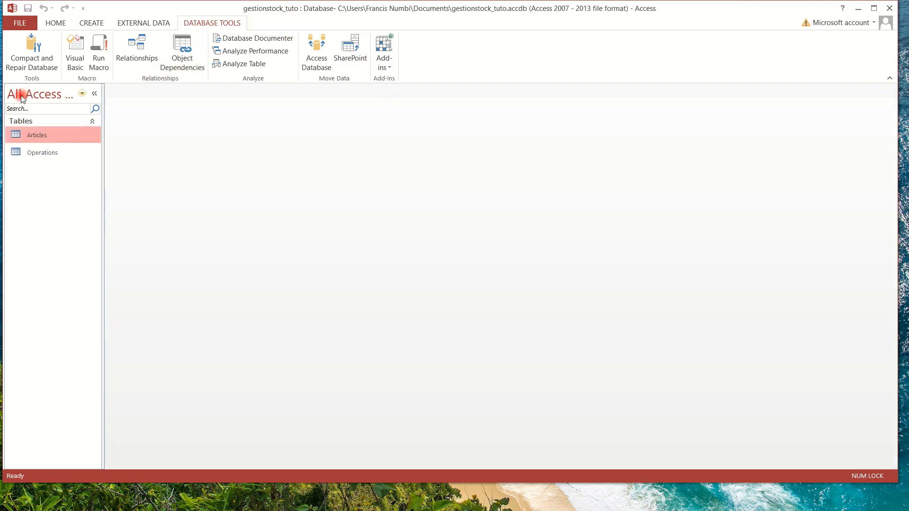
click(140, 47)
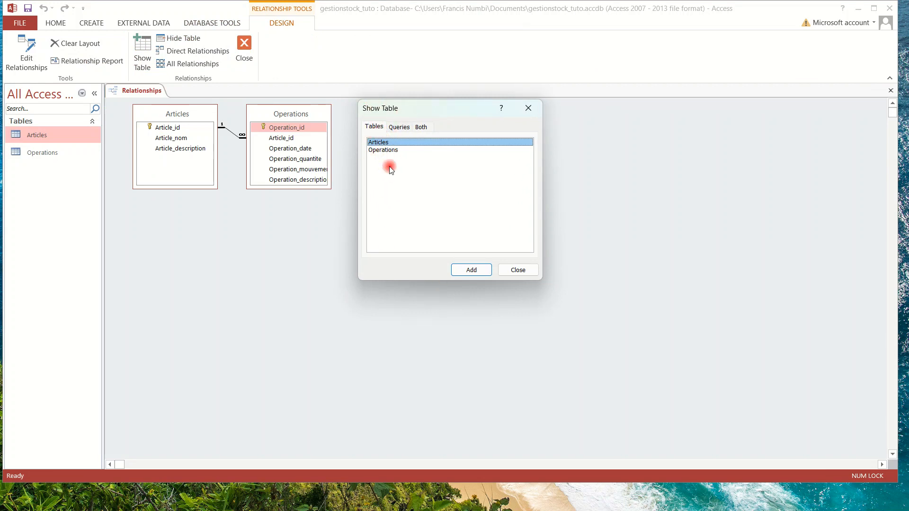
click(518, 270)
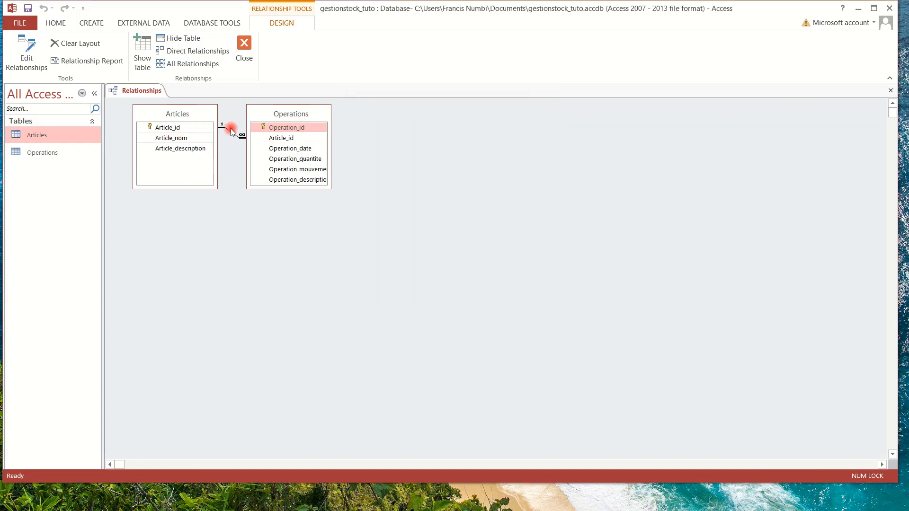
Step: Widen the Operations box in the Relationships diagram to fit its full field names and place it a little farther from Articles
drag(268, 114, 429, 111)
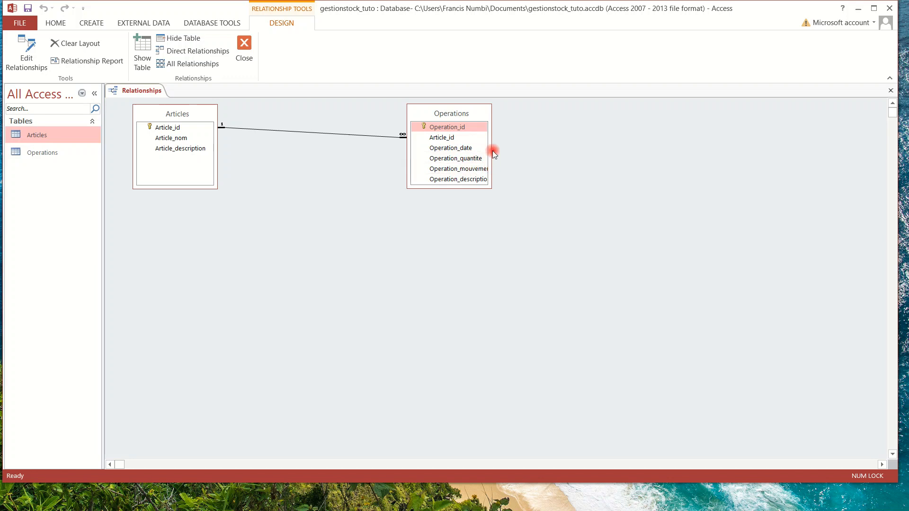
drag(492, 151, 506, 150)
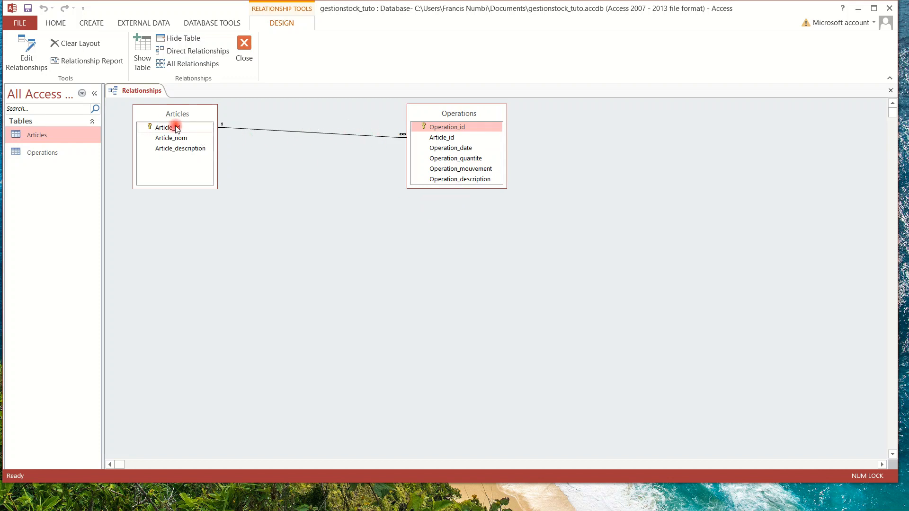
drag(174, 125, 446, 141)
drag(448, 106, 316, 107)
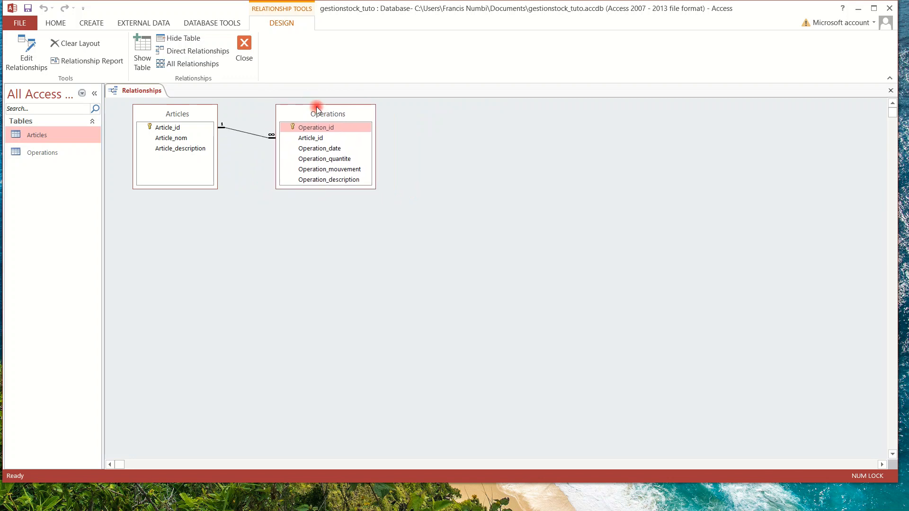
Step: Review the settings of the relationship between Articles and Operations without changing them, and close the Relationships diagram, saving its layout
click(247, 132)
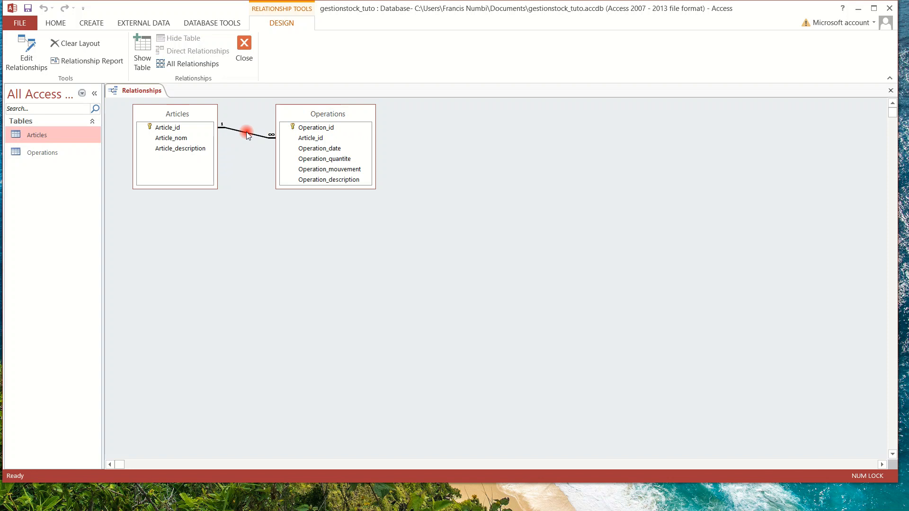
right_click(247, 133)
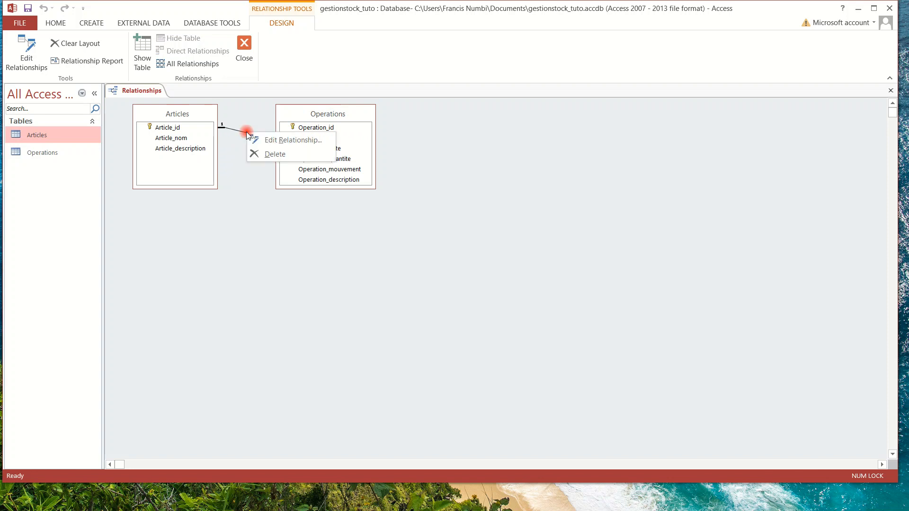
click(279, 140)
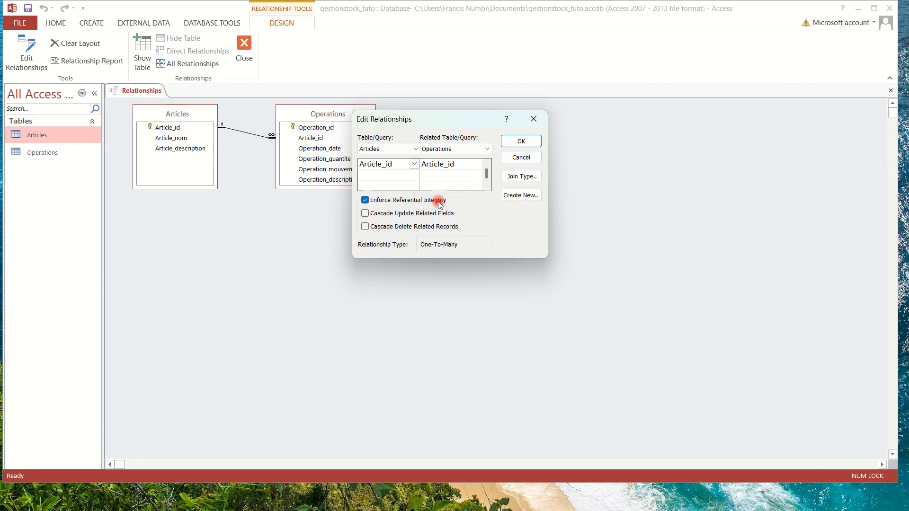
click(533, 119)
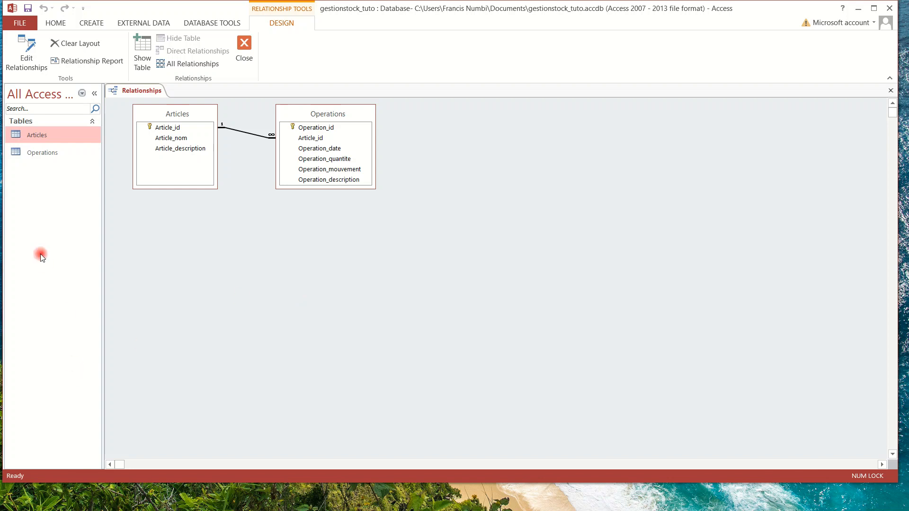
click(241, 41)
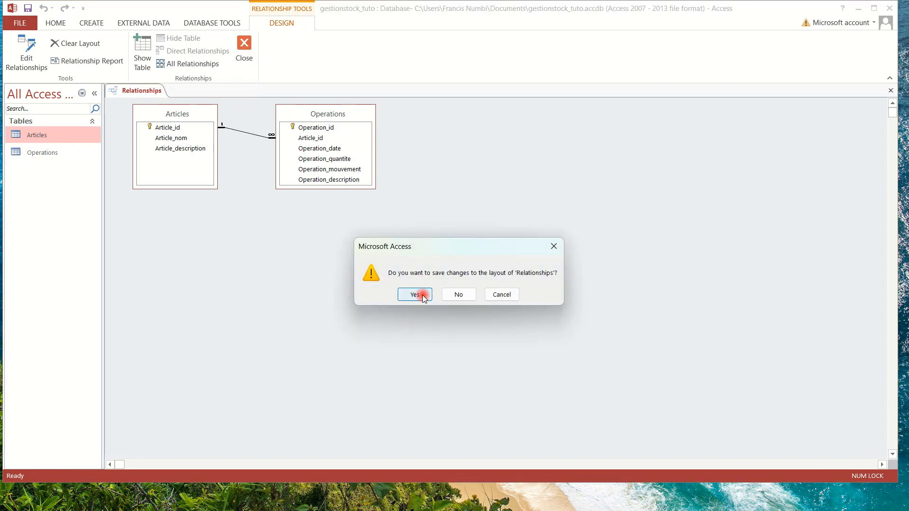
click(422, 294)
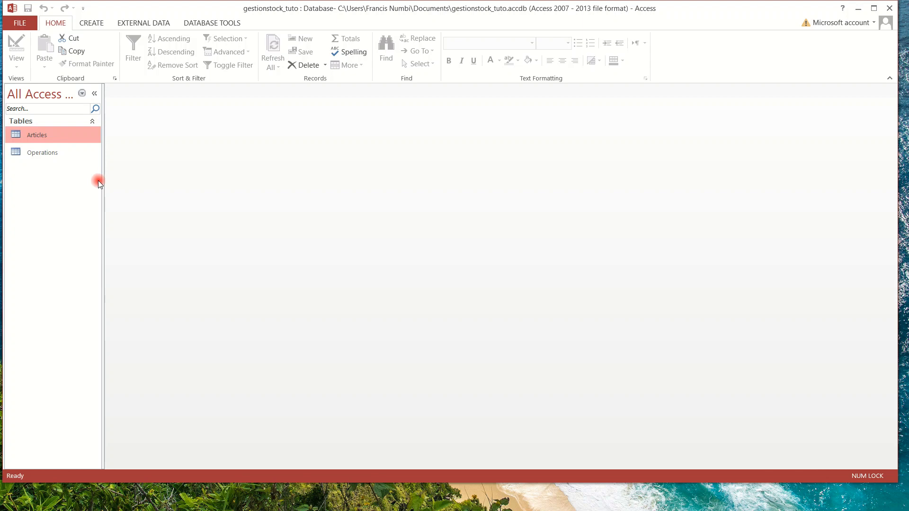
Step: Examine the Articles table's fields in Design View, including the properties of Article_nom, and close the table
double_click(36, 137)
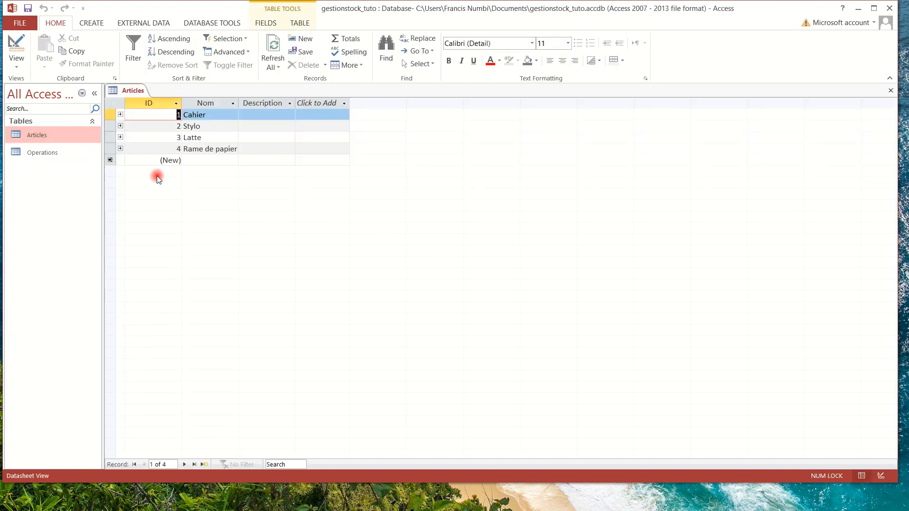
click(17, 45)
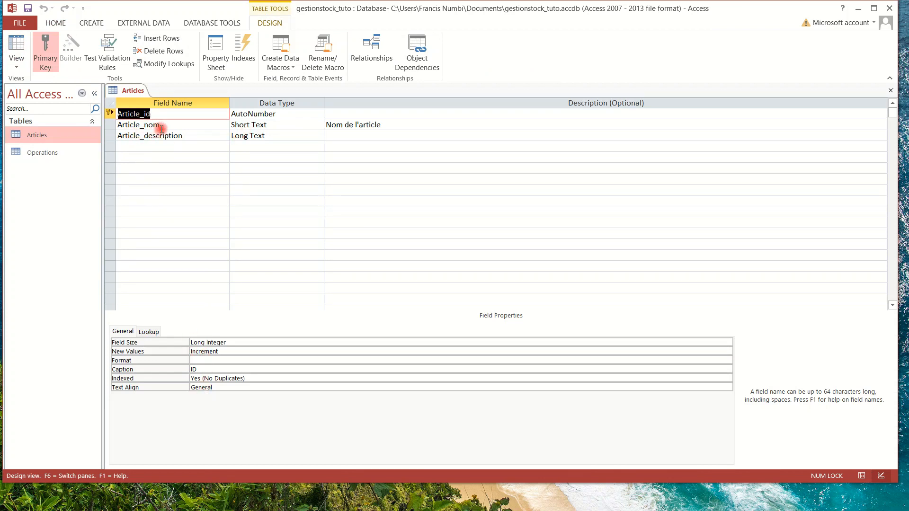
click(276, 125)
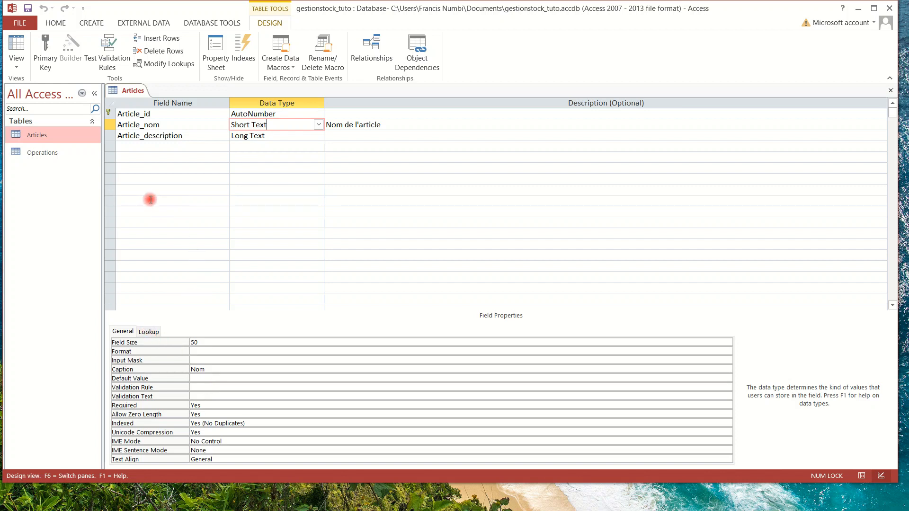
click(890, 91)
Step: Open the Operations table in Datasheet View
double_click(40, 152)
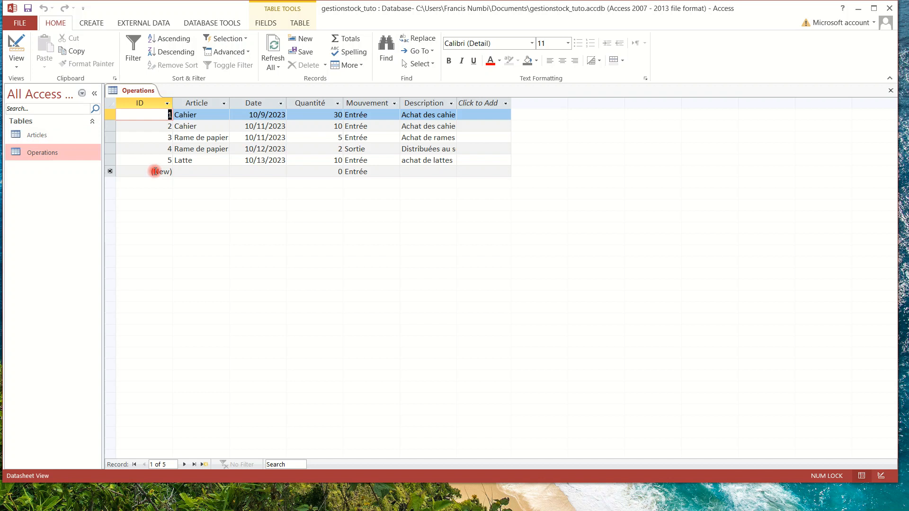
click(92, 23)
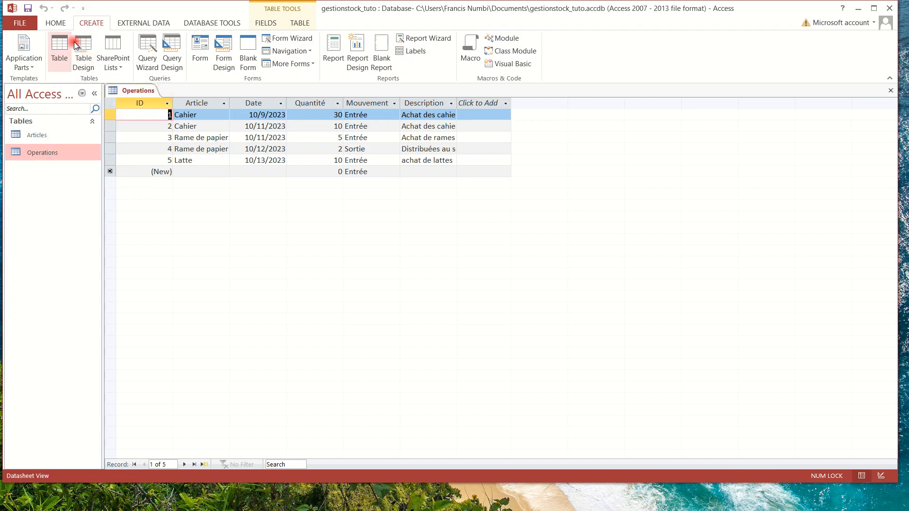
click(55, 23)
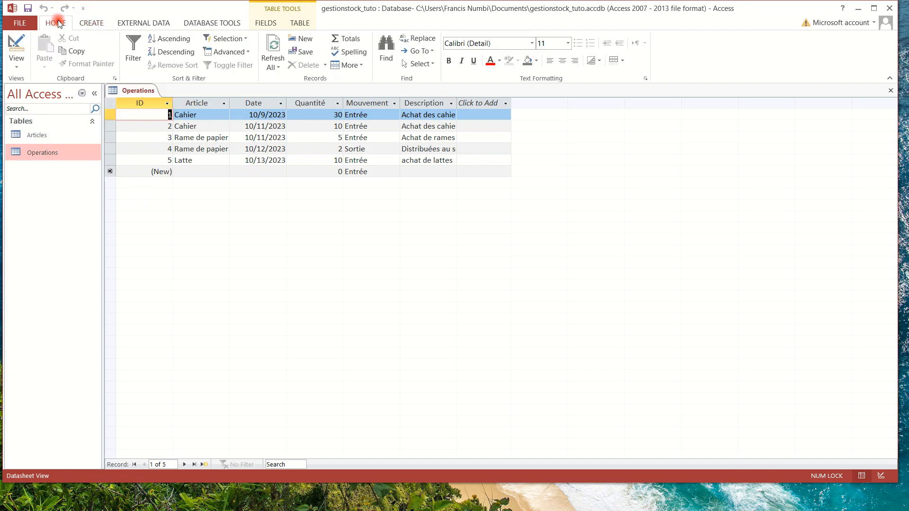